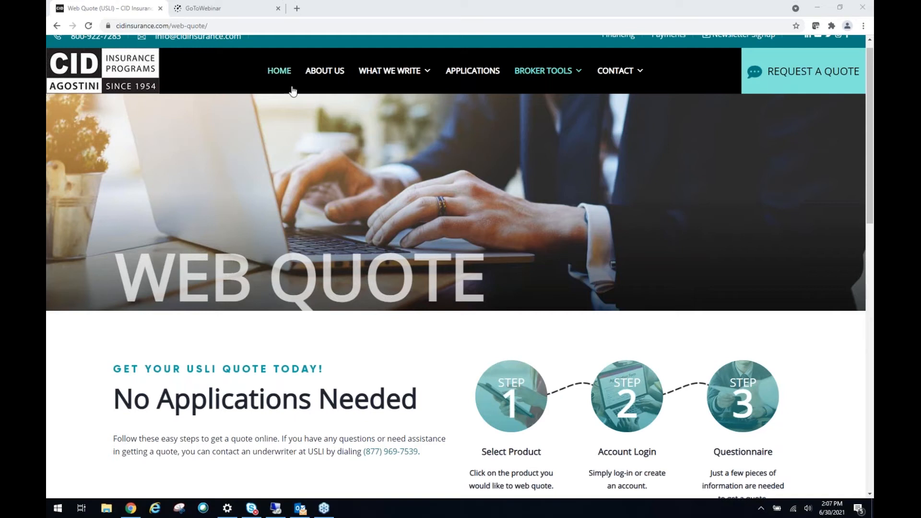
# From the home page, open the USLI web quote page and choose Directors & Officers Liability under Community Association PUDs
pyautogui.click(281, 72)
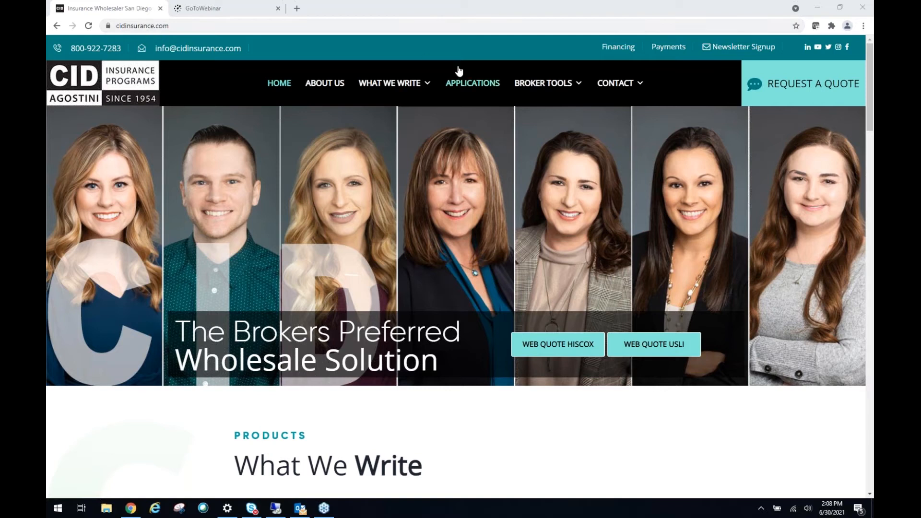
pyautogui.click(669, 349)
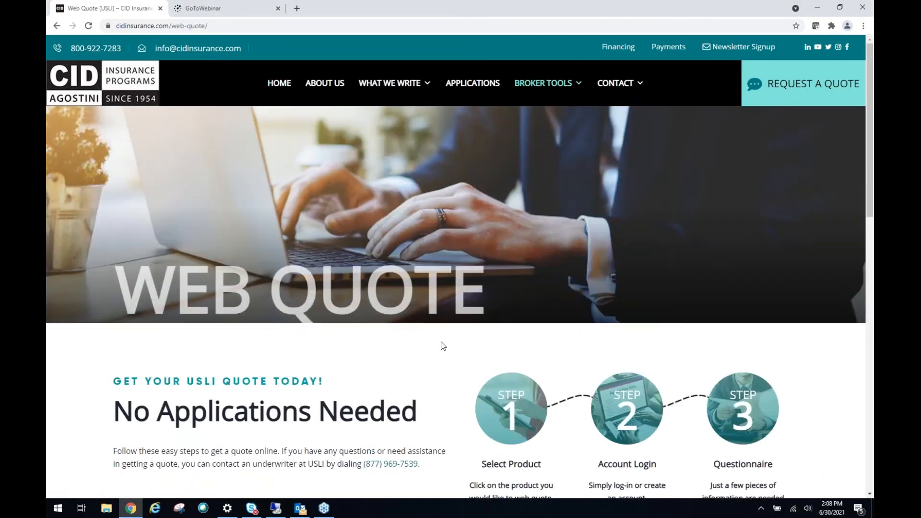
pyautogui.scroll(-1, 441, 342)
pyautogui.scroll(-6, 442, 343)
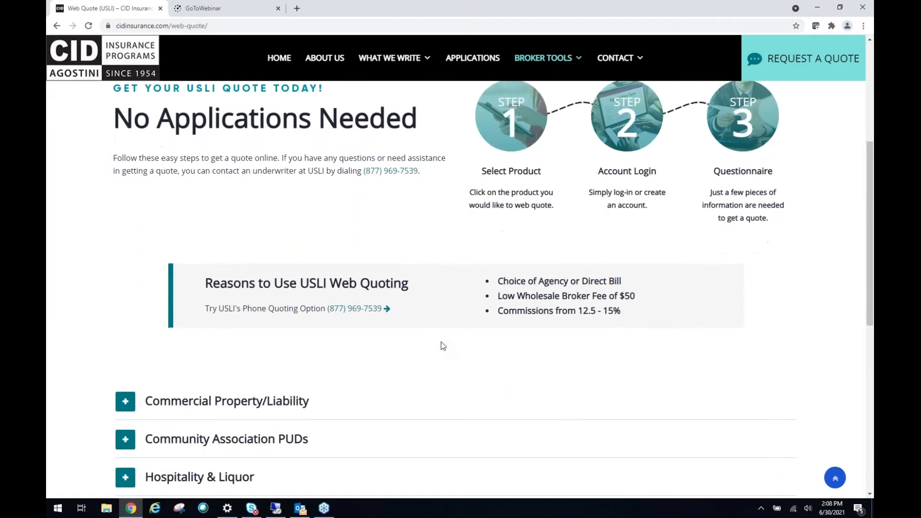
pyautogui.scroll(-1, 441, 342)
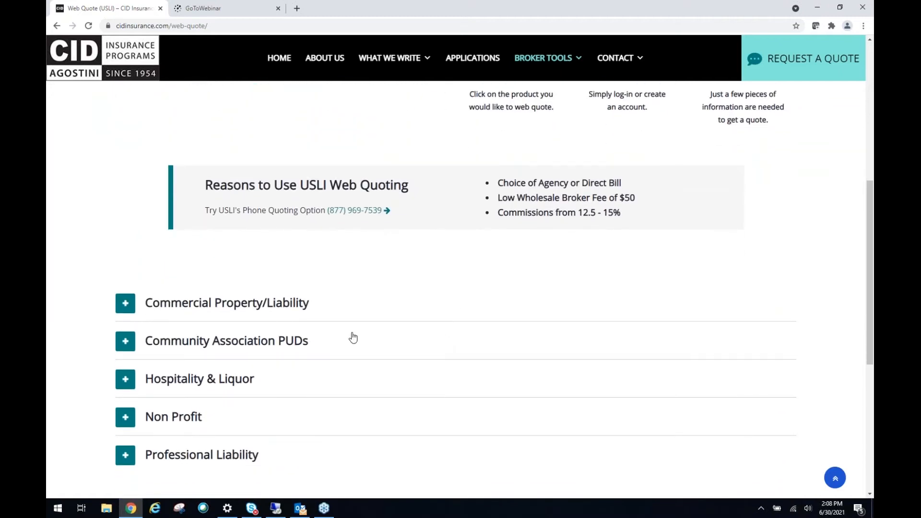
pyautogui.scroll(-1, 199, 305)
pyautogui.click(199, 306)
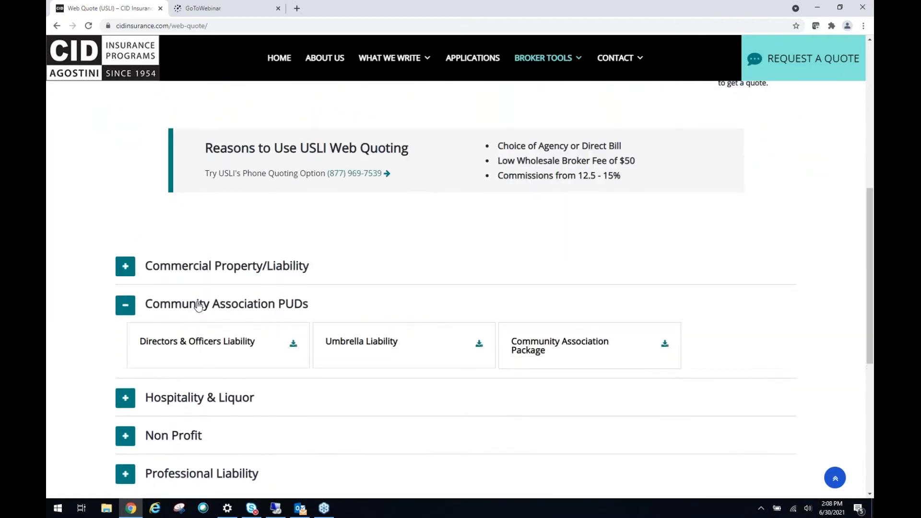
pyautogui.click(190, 349)
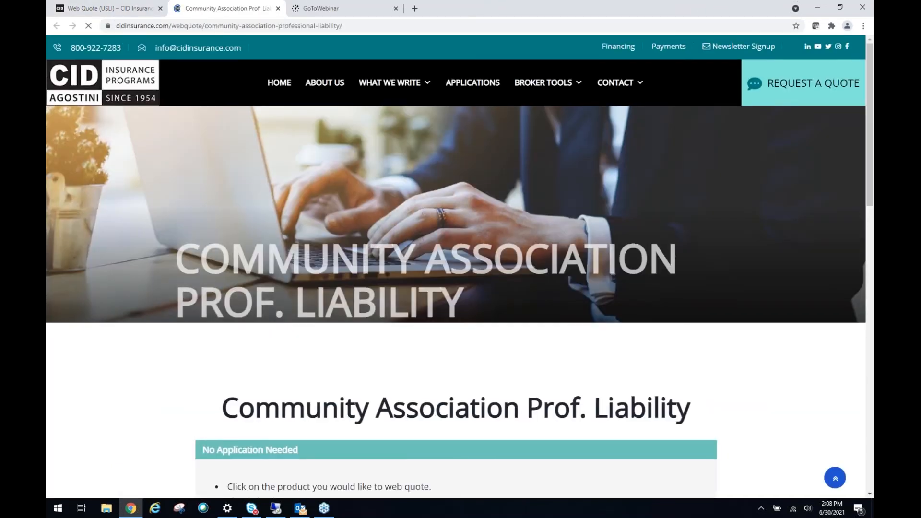
# Exclude Commercial General Liability from the lines of business to quote and set the state to CA - California
pyautogui.scroll(-9, 456, 288)
pyautogui.scroll(-2, 416, 314)
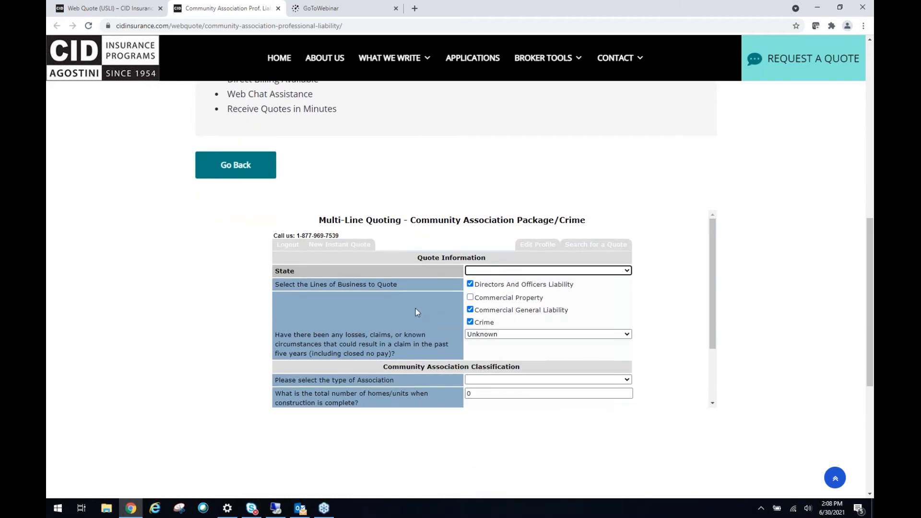
pyautogui.click(471, 310)
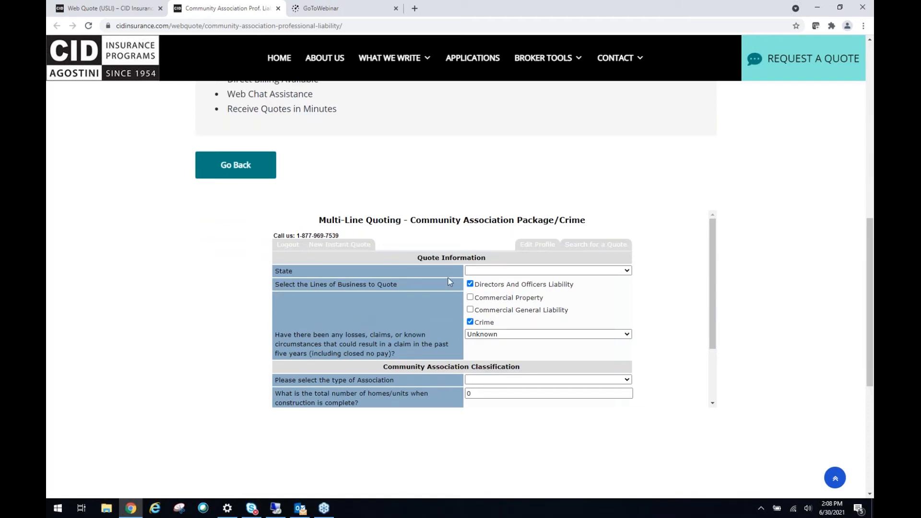
pyautogui.click(492, 270)
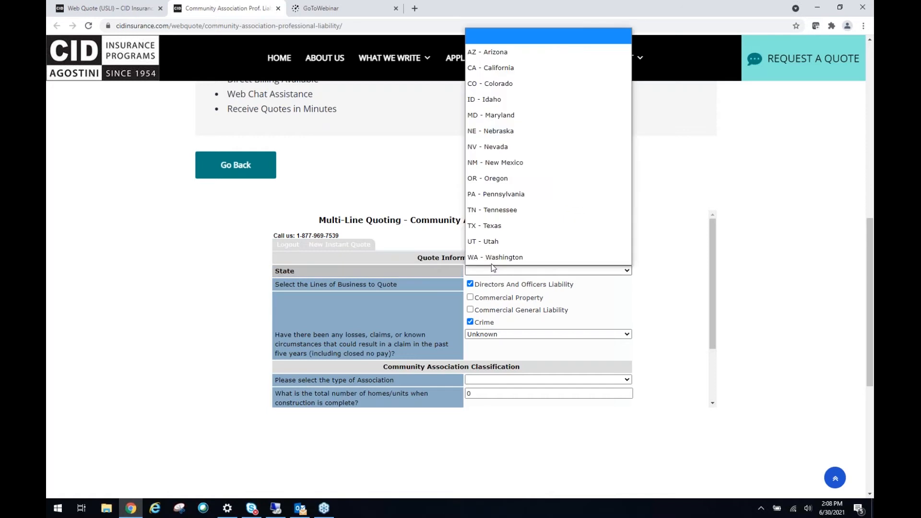
pyautogui.click(500, 69)
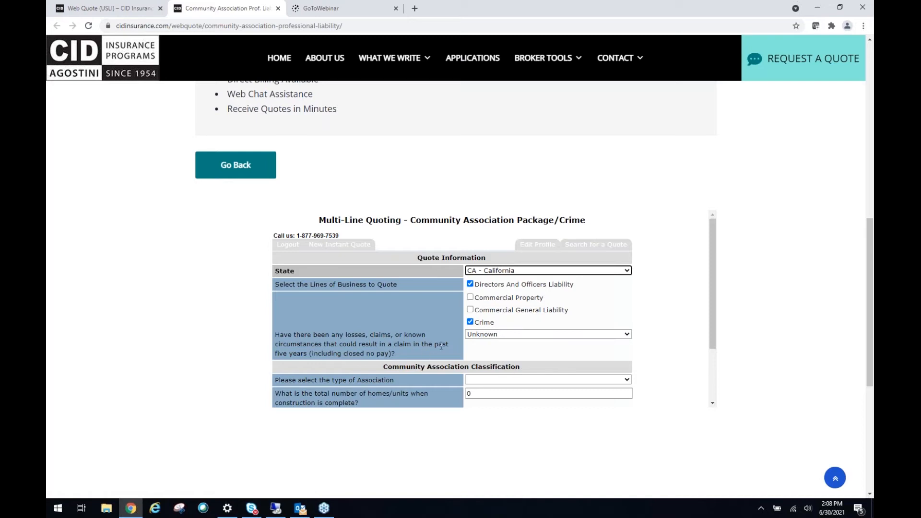
# Set the association type to Residential Condominium and the total number of homes/units to 30
pyautogui.scroll(-1, 437, 371)
pyautogui.scroll(-2, 438, 368)
pyautogui.click(487, 305)
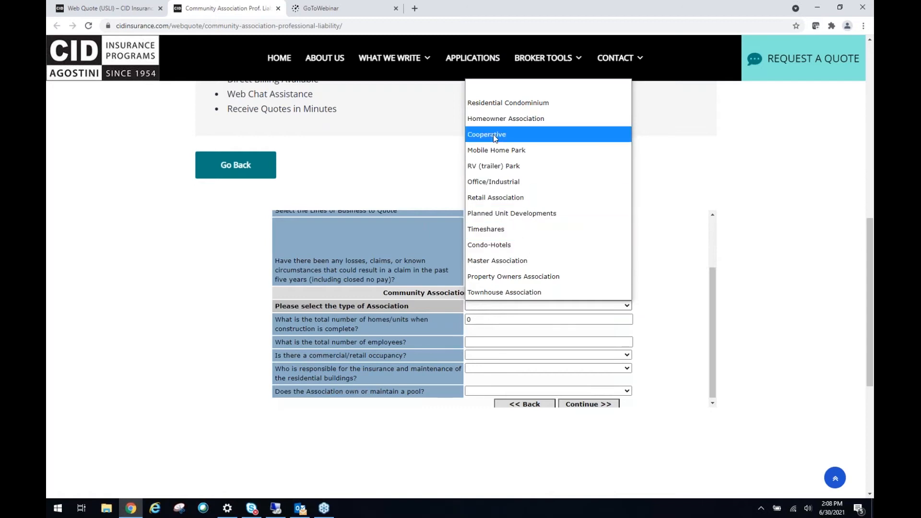
pyautogui.click(491, 105)
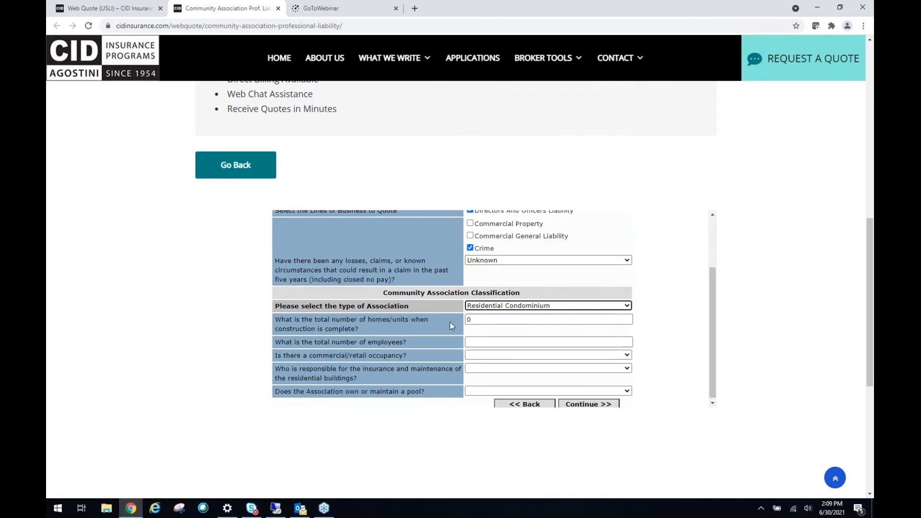
pyautogui.click(469, 319)
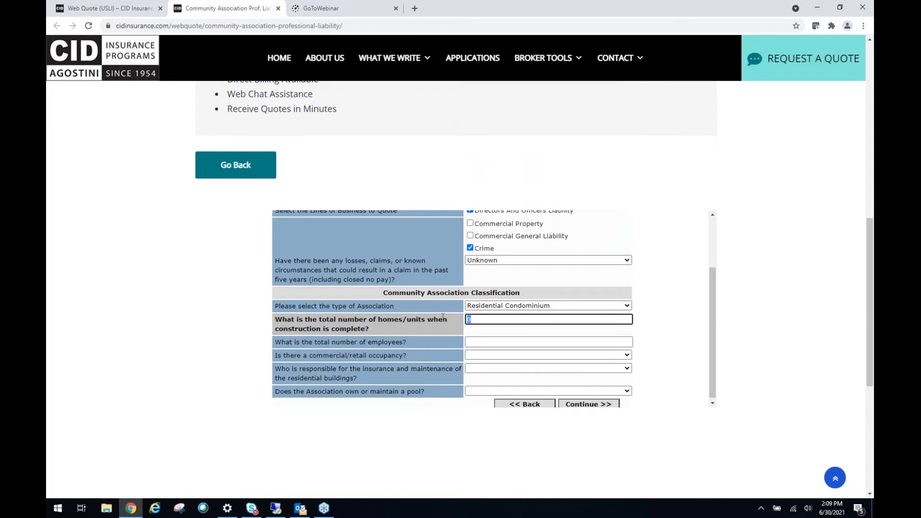
pyautogui.write('30')
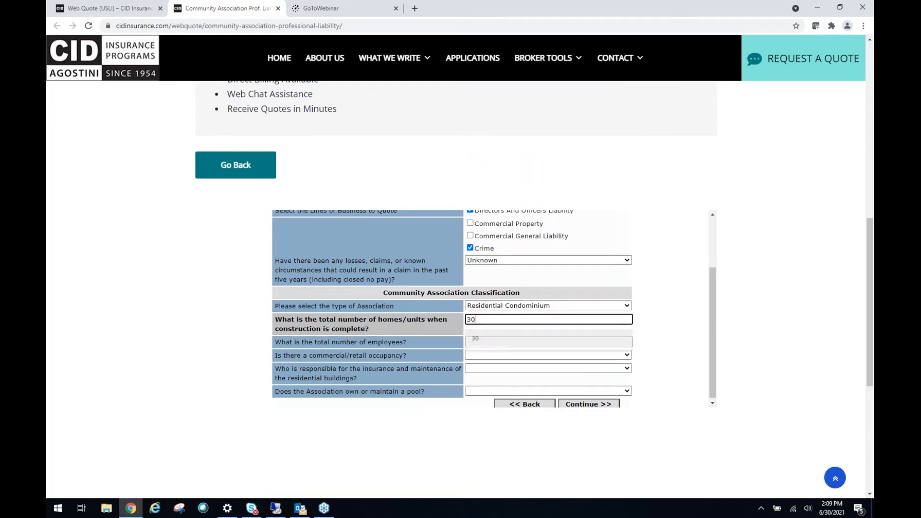
# Set the total number of employees to 0 and commercial/retail occupancy to No, and continue to the applicant information
pyautogui.click(485, 342)
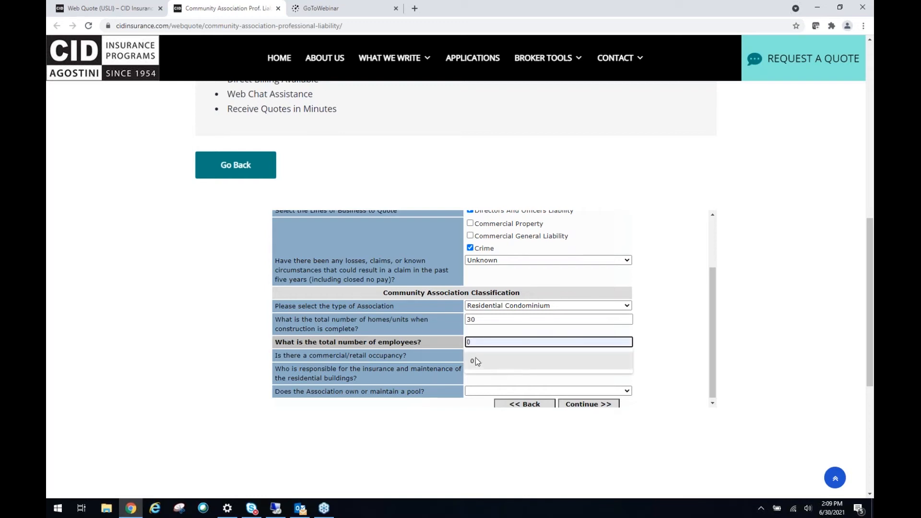
pyautogui.click(477, 361)
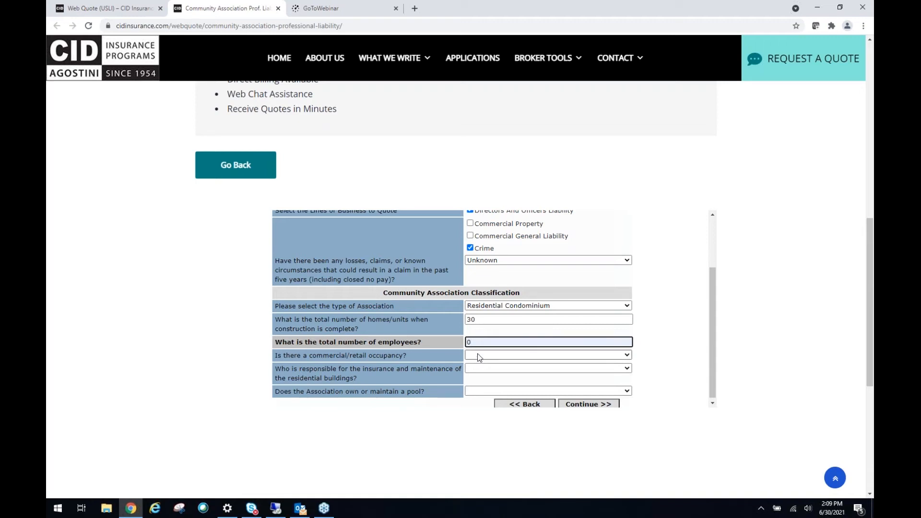
pyautogui.click(479, 356)
pyautogui.click(481, 383)
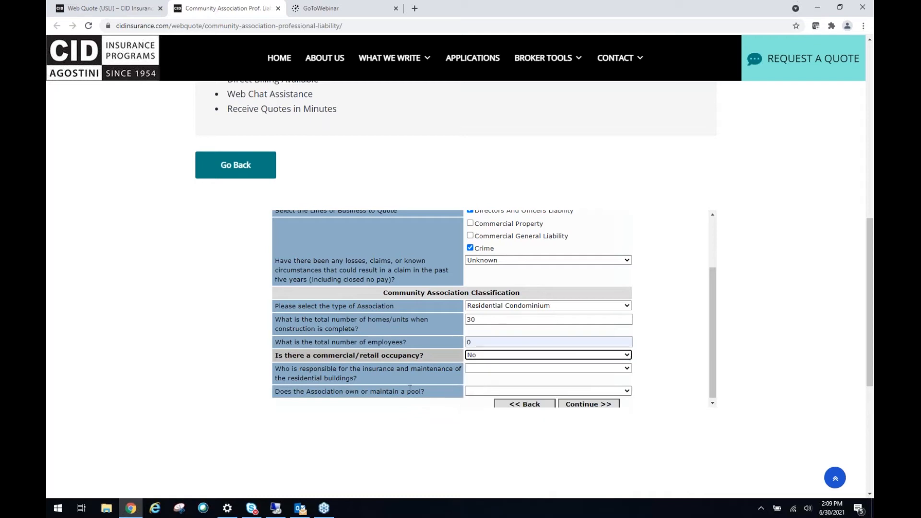
pyautogui.scroll(-1, 410, 388)
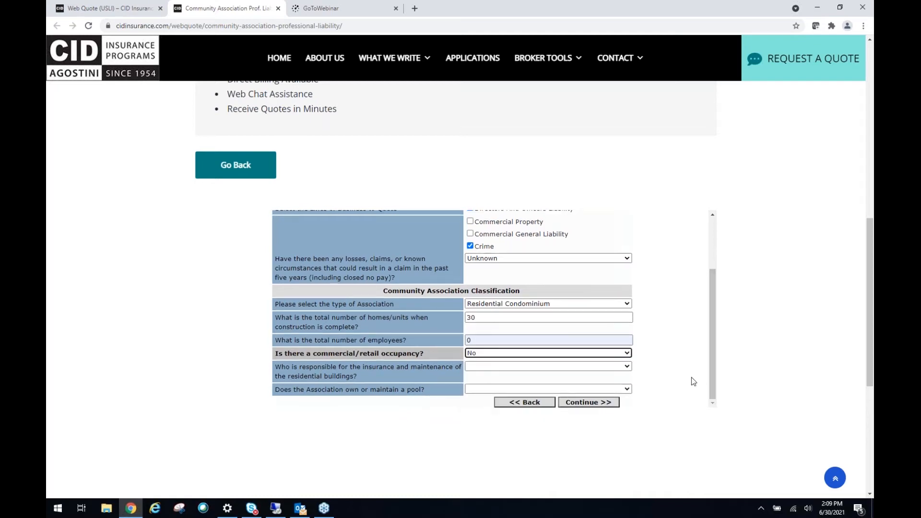
pyautogui.click(593, 406)
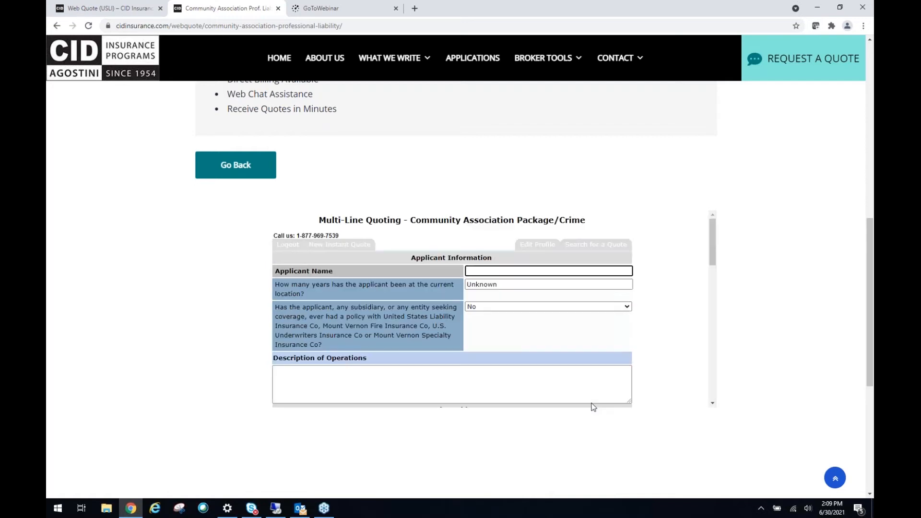
# Fill in the applicant name as TEST***Beach Front Condo Association and the description of operations as Condo Association
pyautogui.click(491, 272)
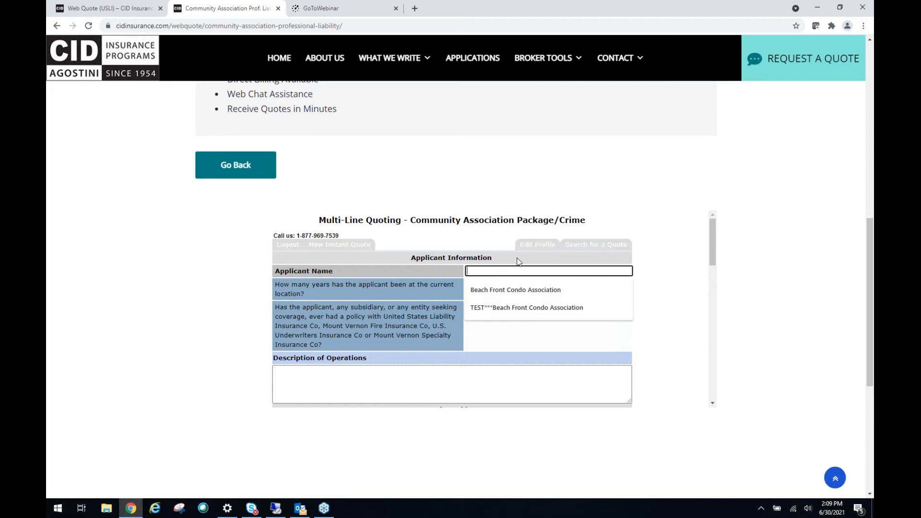
pyautogui.click(496, 308)
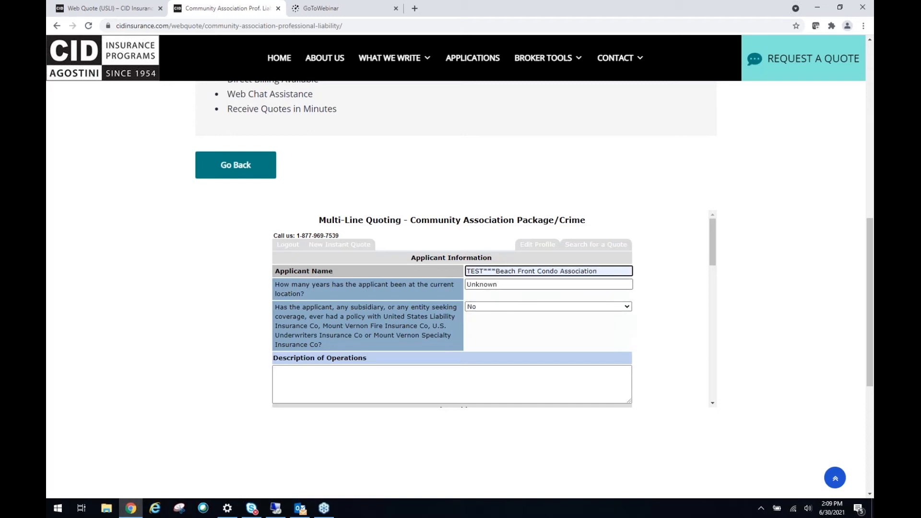
pyautogui.scroll(-1, 500, 324)
pyautogui.scroll(-1, 503, 325)
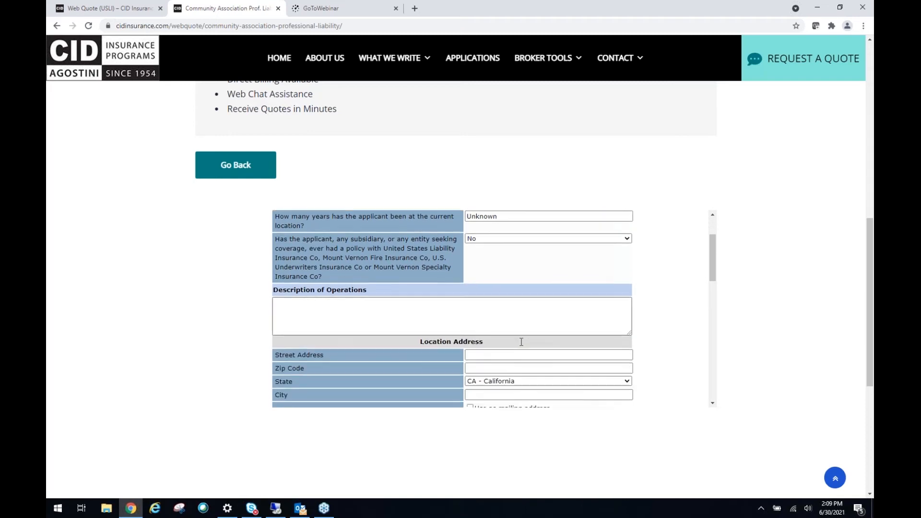
pyautogui.click(490, 348)
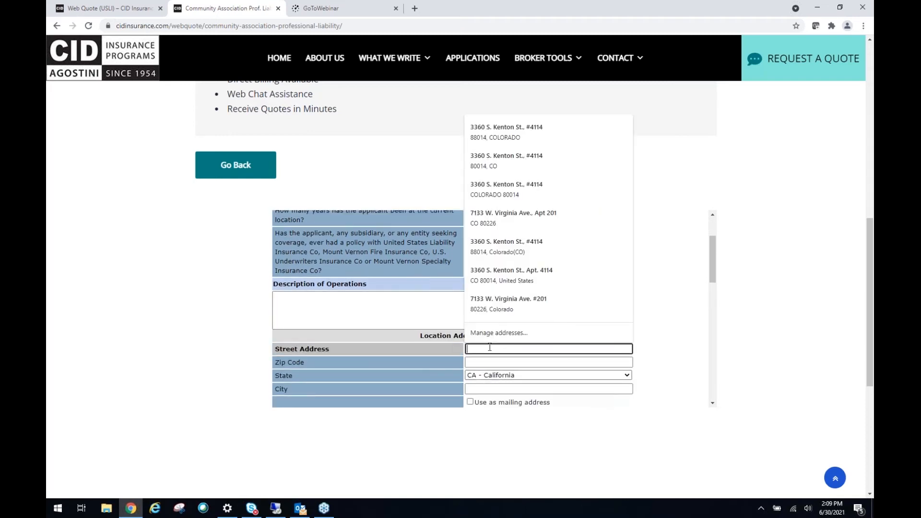
pyautogui.click(342, 316)
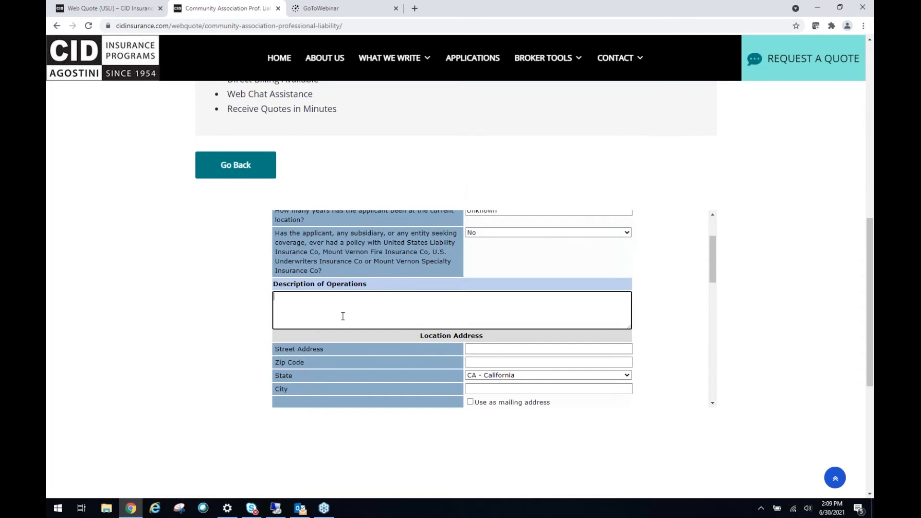
pyautogui.write('Confo')
pyautogui.press('BackSpace')
pyautogui.press('BackSpace')
pyautogui.press('BackSpace')
pyautogui.write('do Association')
# Enter the street address and zip code of the association's location
pyautogui.click(487, 350)
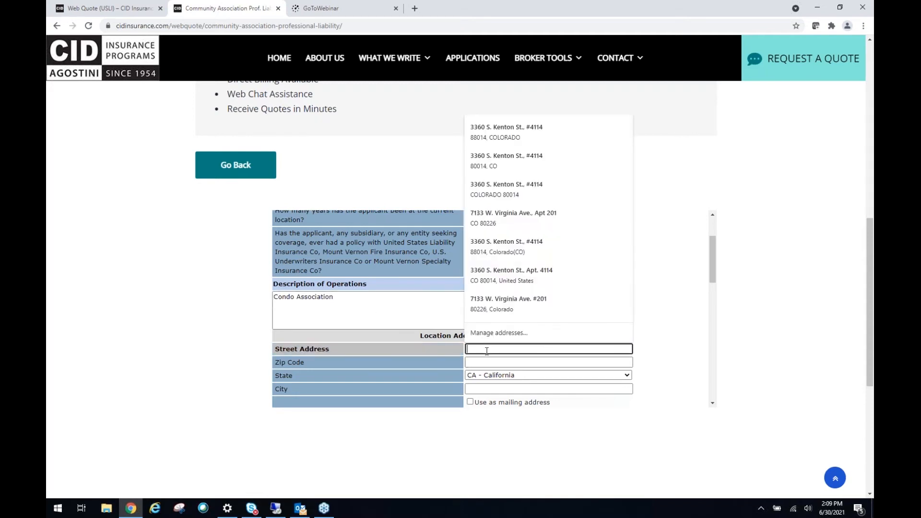
pyautogui.write('123 ')
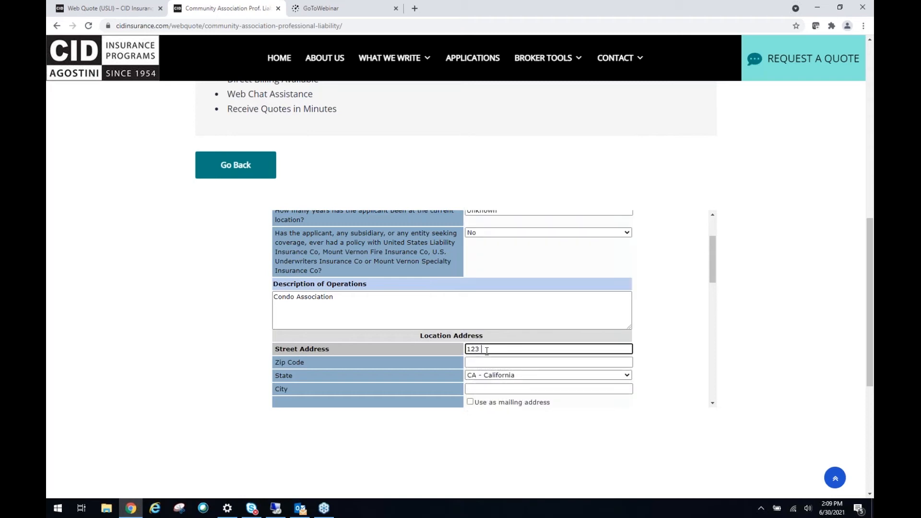
pyautogui.write('Main St.')
pyautogui.press('Tab')
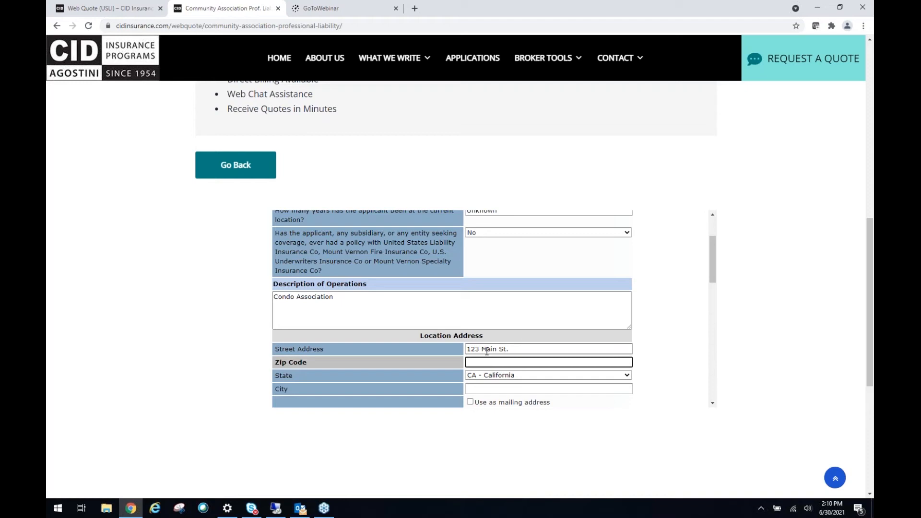
pyautogui.write('91911')
pyautogui.press('Tab')
# Skip the remaining directors and officers and crime coverage questions and continue to the quote summary
pyautogui.moveTo(712, 259); pyautogui.dragTo(714, 309)
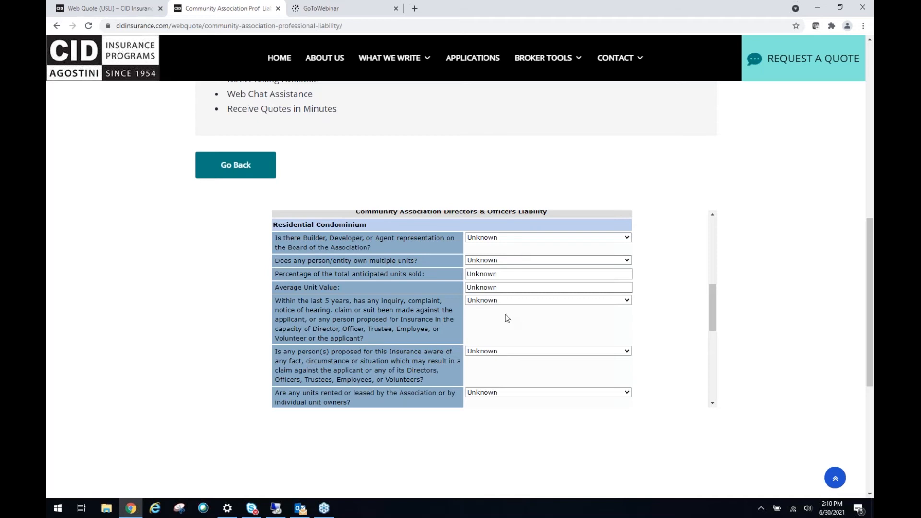
pyautogui.scroll(-3, 505, 314)
pyautogui.scroll(-2, 505, 315)
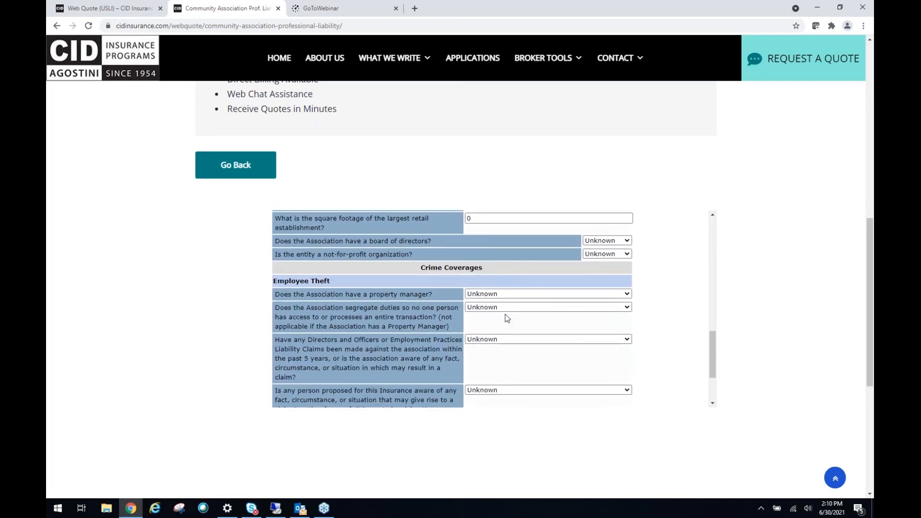
pyautogui.scroll(-2, 505, 315)
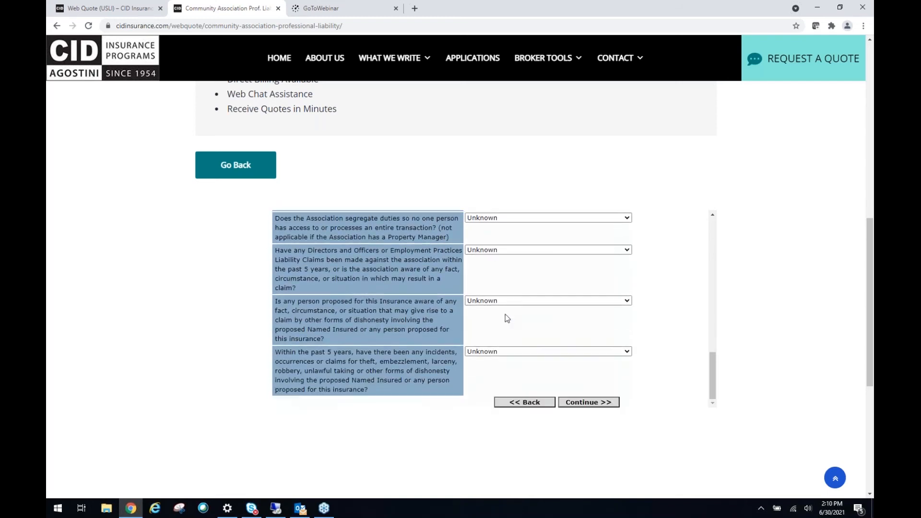
pyautogui.scroll(-1, 505, 315)
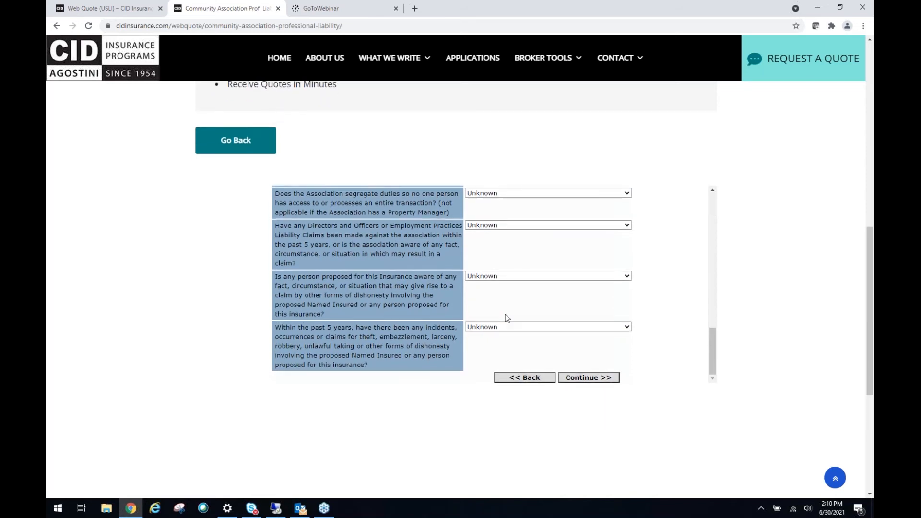
pyautogui.click(604, 369)
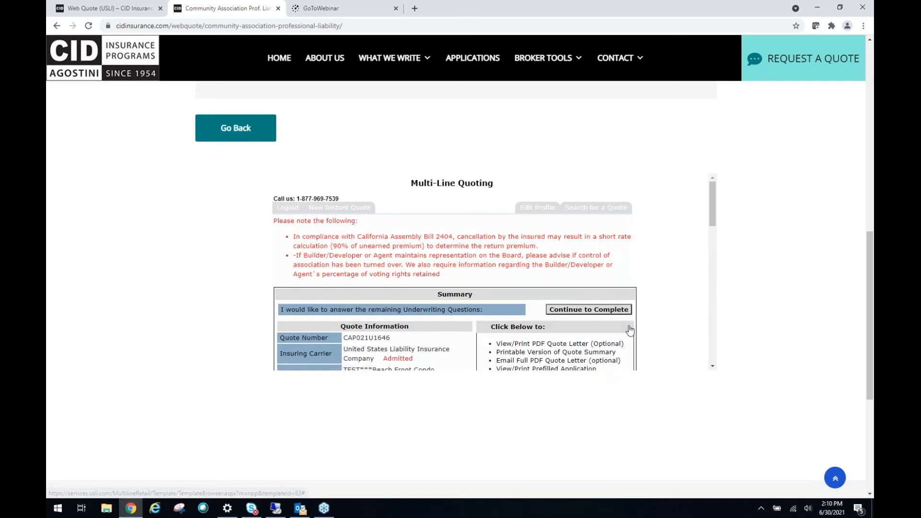
# Review the quote summary, the additional costs, and the professional liability and crime limit options with their premiums
pyautogui.scroll(-3, 512, 275)
pyautogui.scroll(-3, 528, 326)
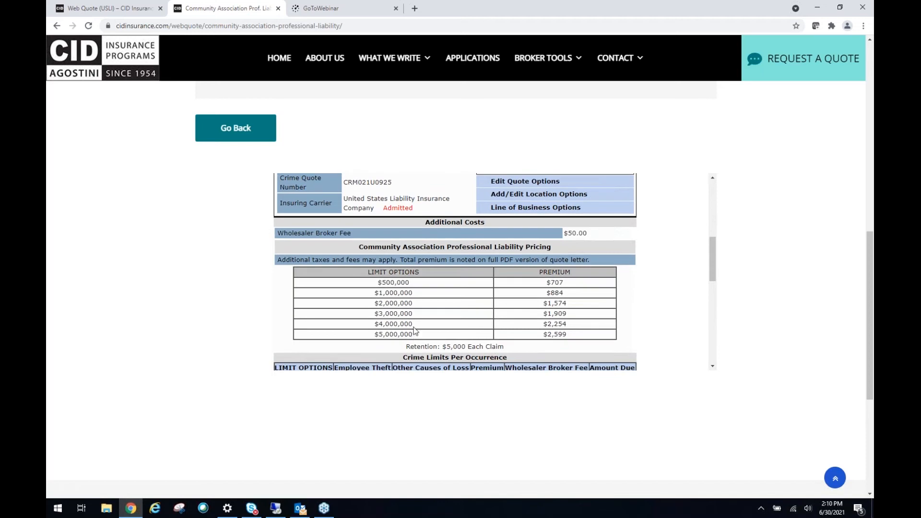
pyautogui.scroll(3, 412, 336)
pyautogui.scroll(1, 402, 288)
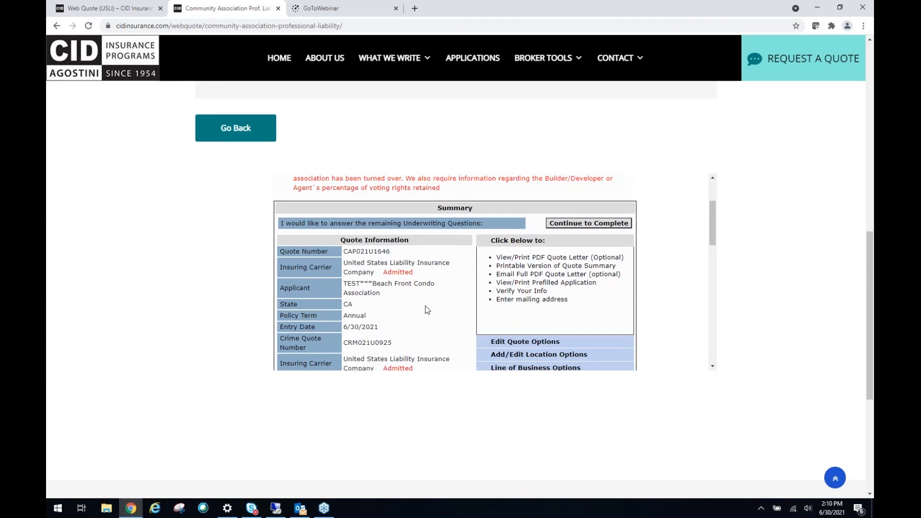
pyautogui.scroll(-4, 427, 310)
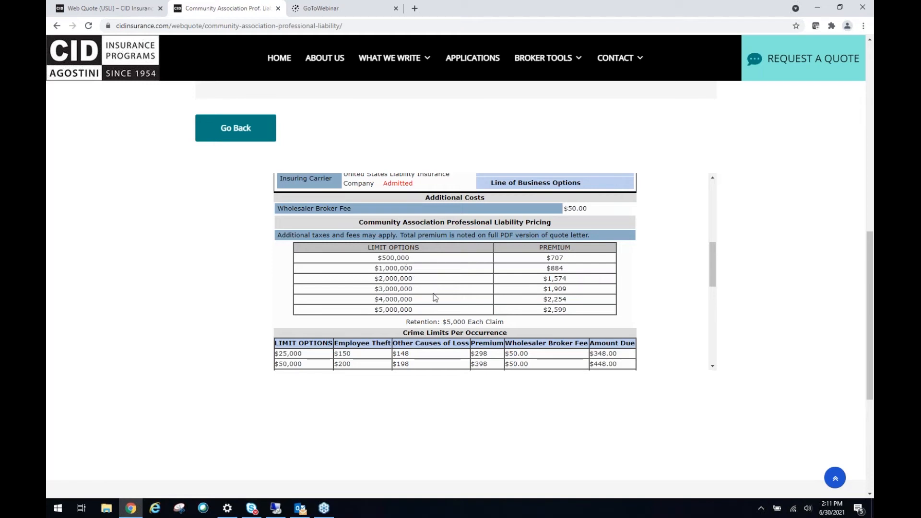
# Examine the crime limit options per occurrence, the quote information, and the quote letter, application and editing options in the summary
pyautogui.scroll(-1, 430, 291)
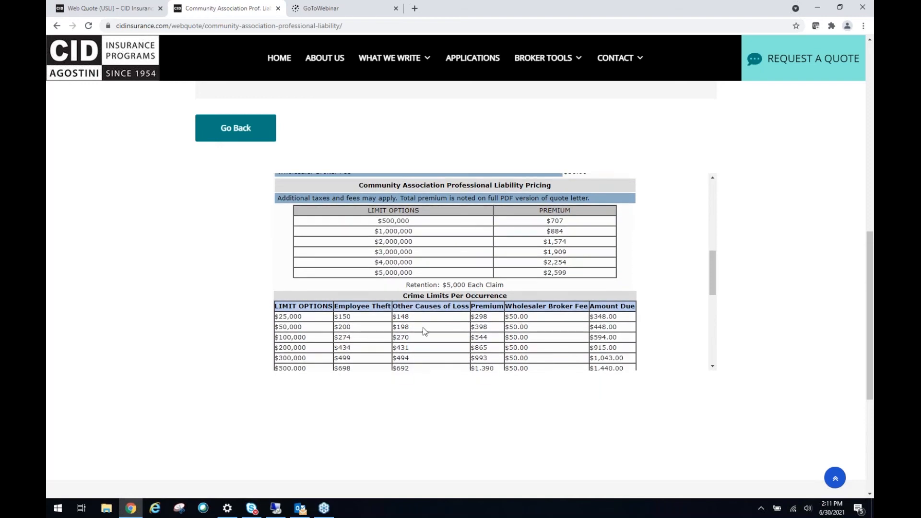
pyautogui.scroll(-2, 423, 328)
pyautogui.scroll(6, 419, 315)
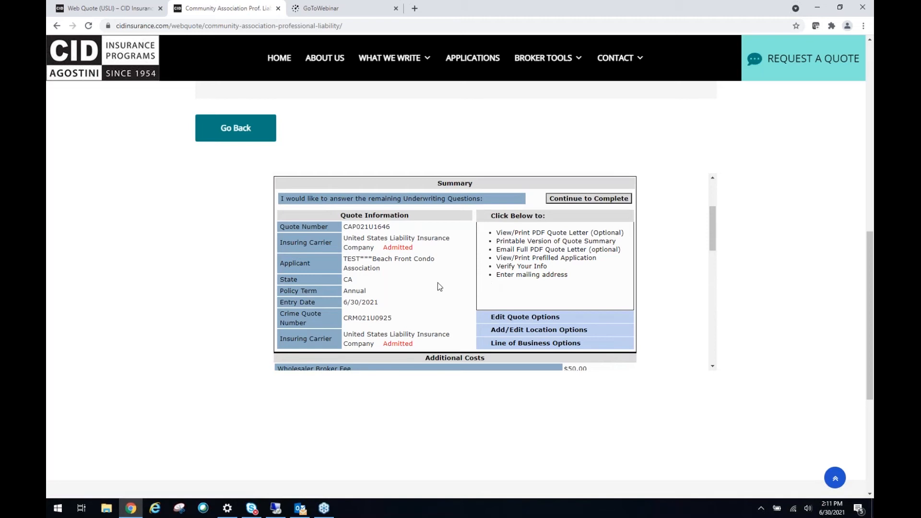
pyautogui.scroll(-1, 438, 283)
pyautogui.scroll(2, 438, 283)
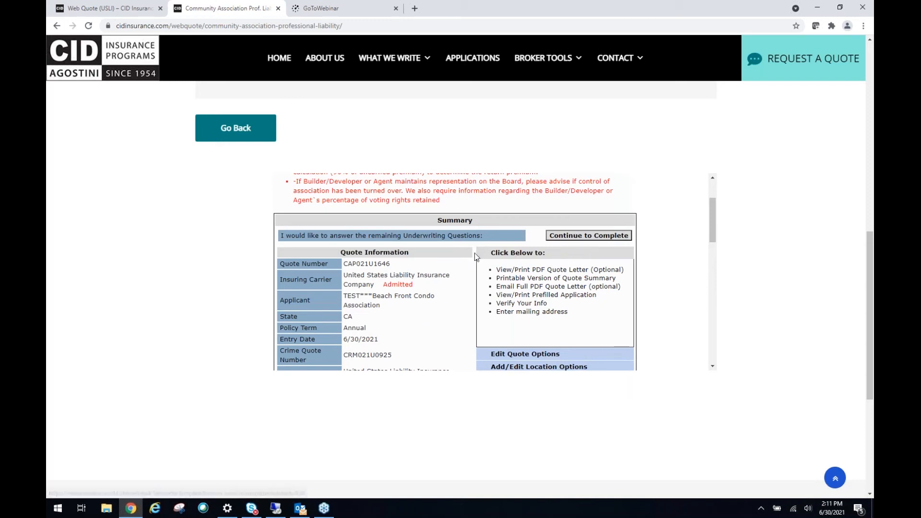
pyautogui.scroll(-1, 474, 255)
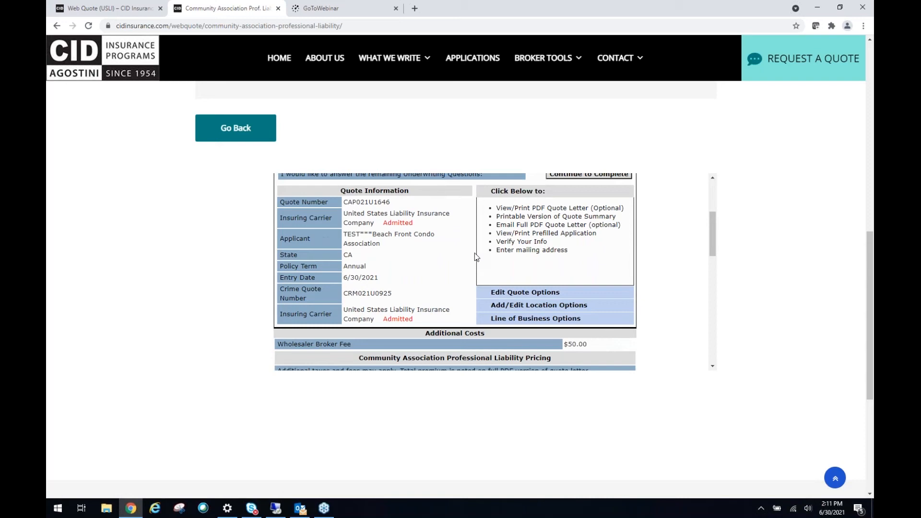
pyautogui.scroll(1, 477, 257)
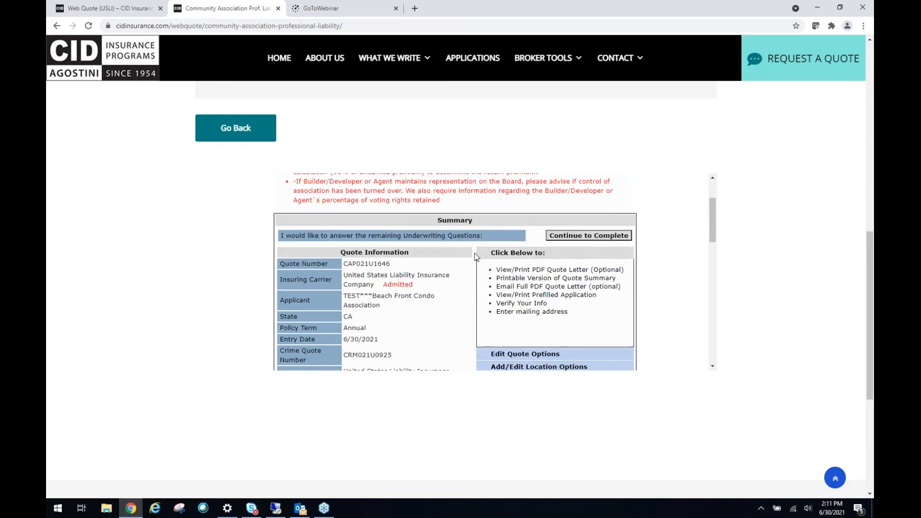
pyautogui.scroll(-1, 476, 257)
pyautogui.scroll(-1, 477, 257)
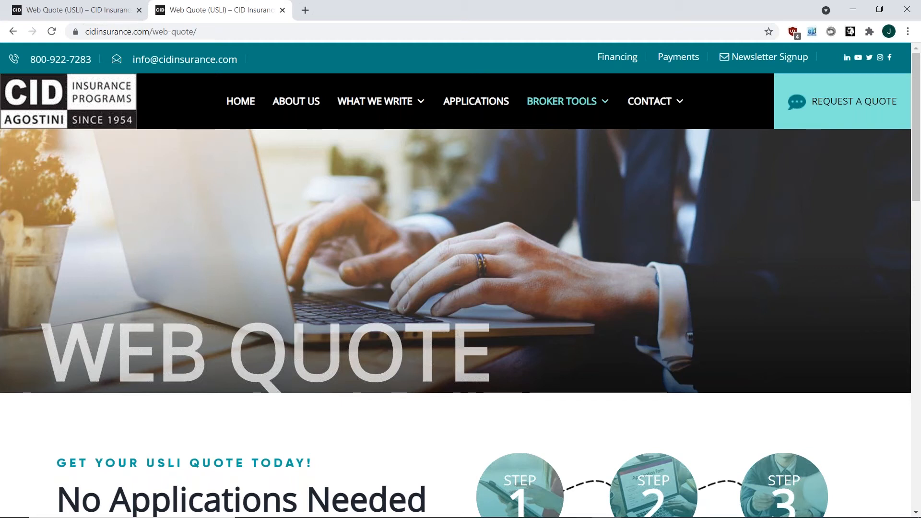
# Return to the CID Insurance home page and open the USLI web quote page
pyautogui.click(54, 100)
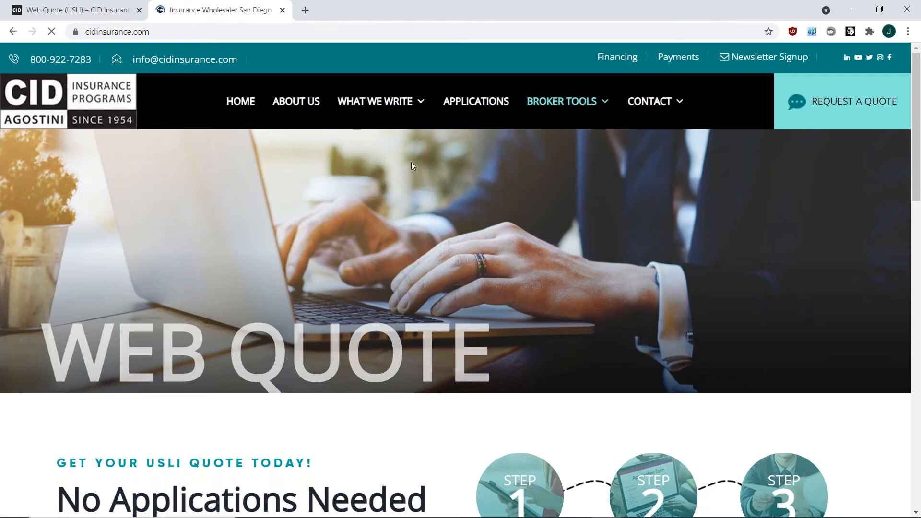
pyautogui.scroll(-1, 588, 245)
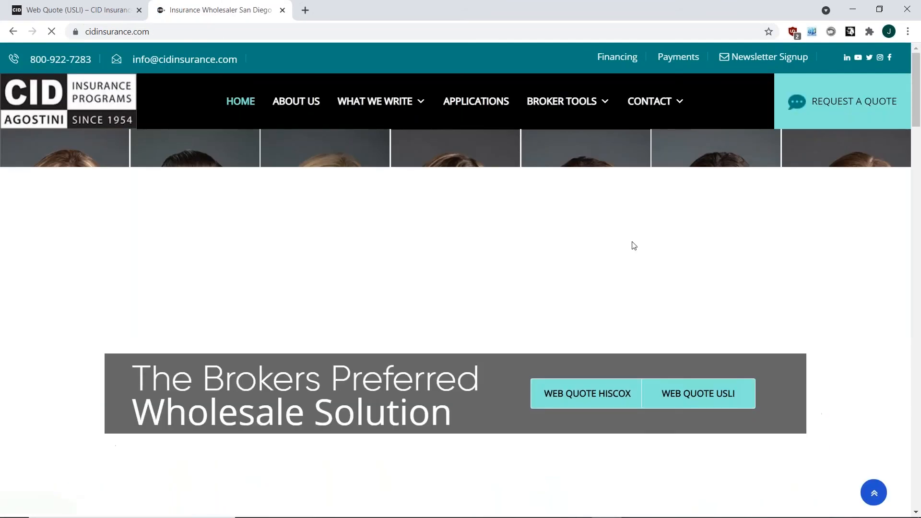
pyautogui.scroll(-1, 629, 240)
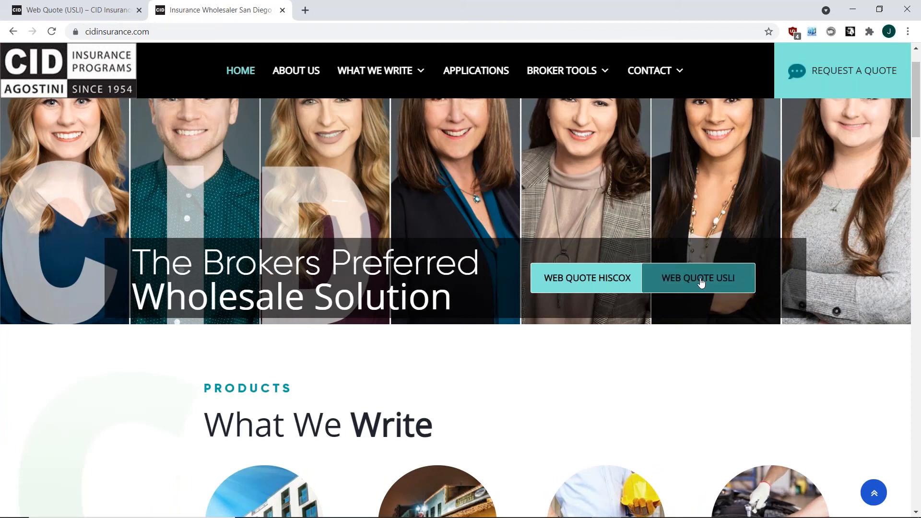
pyautogui.click(700, 279)
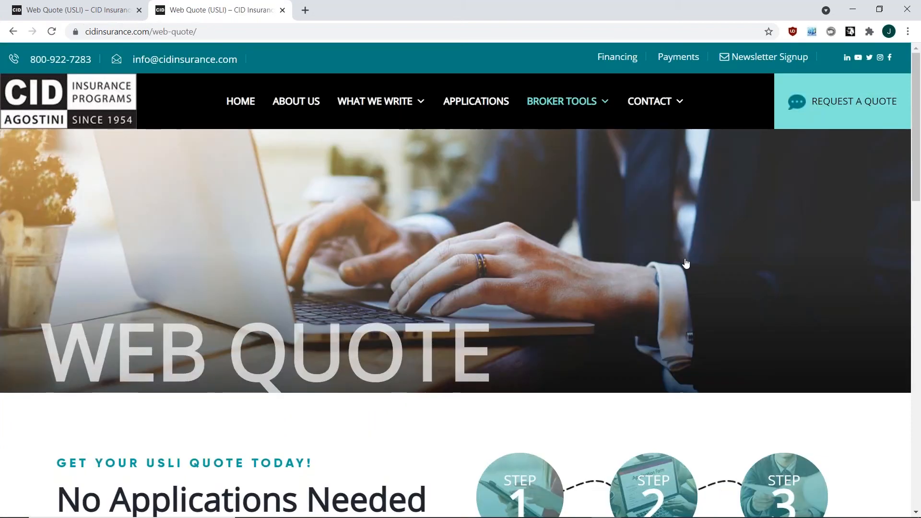
# Open the Umbrella Liability product under Community Association PUDs and go to its quote form
pyautogui.scroll(-7, 549, 215)
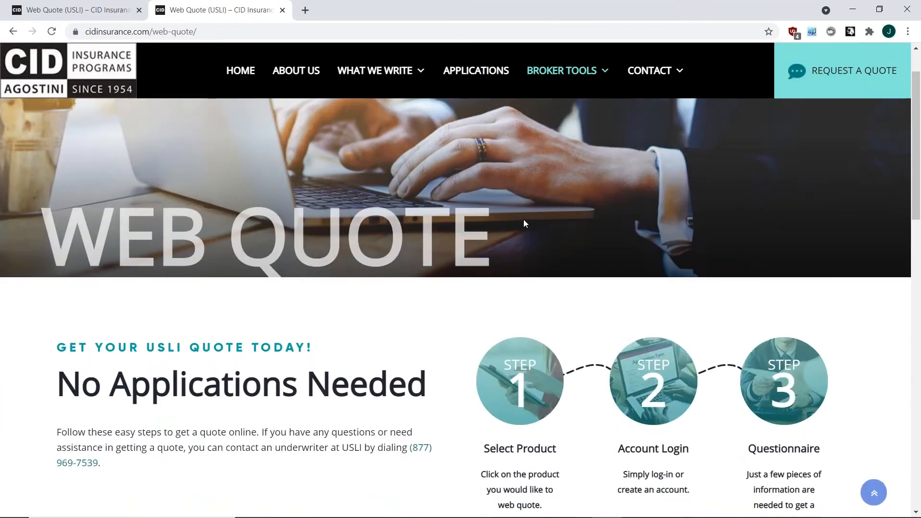
pyautogui.scroll(-3, 416, 228)
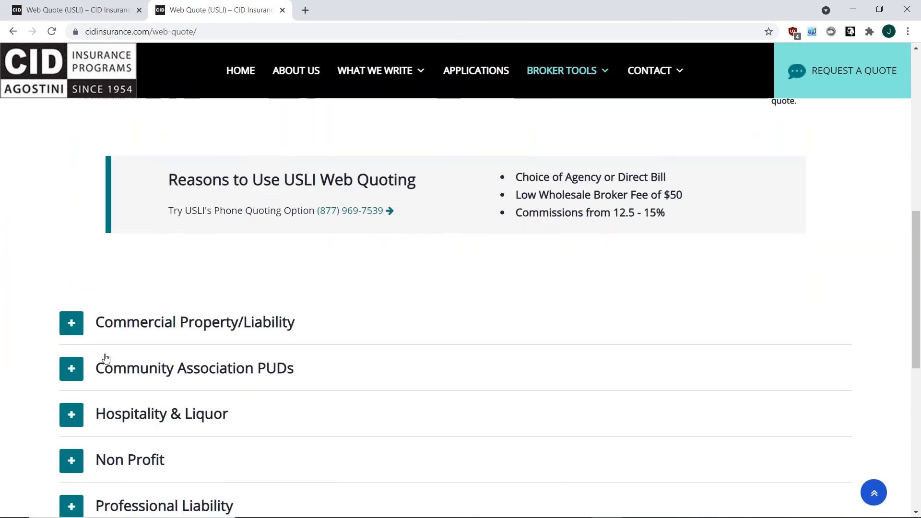
pyautogui.click(221, 374)
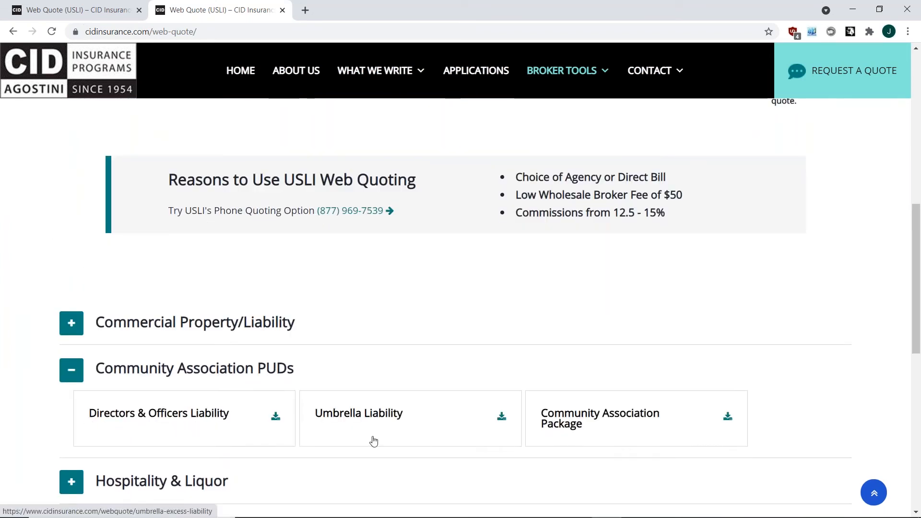
pyautogui.click(407, 428)
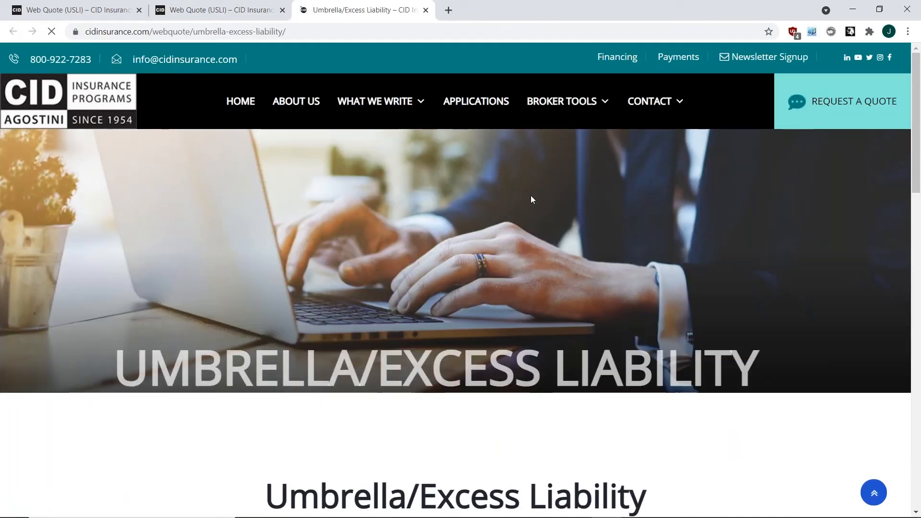
pyautogui.scroll(-3, 381, 269)
pyautogui.scroll(-8, 71, 298)
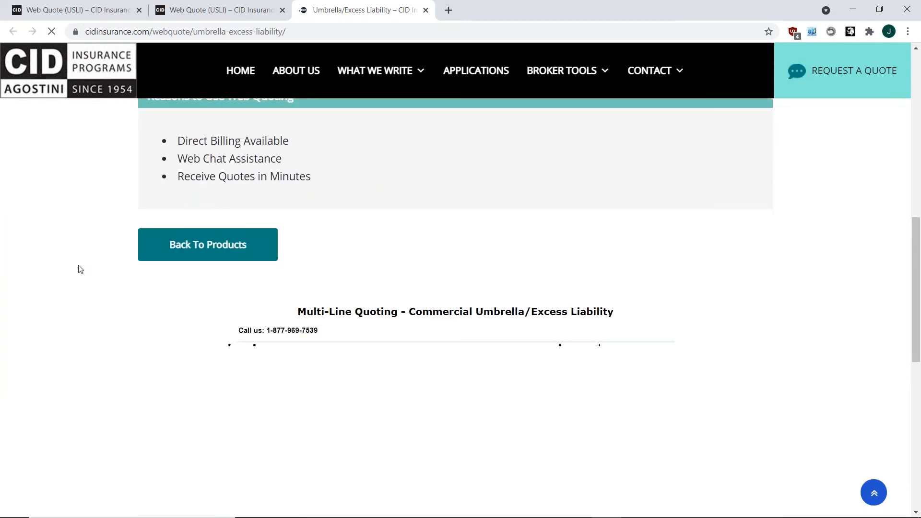
pyautogui.scroll(-3, 78, 264)
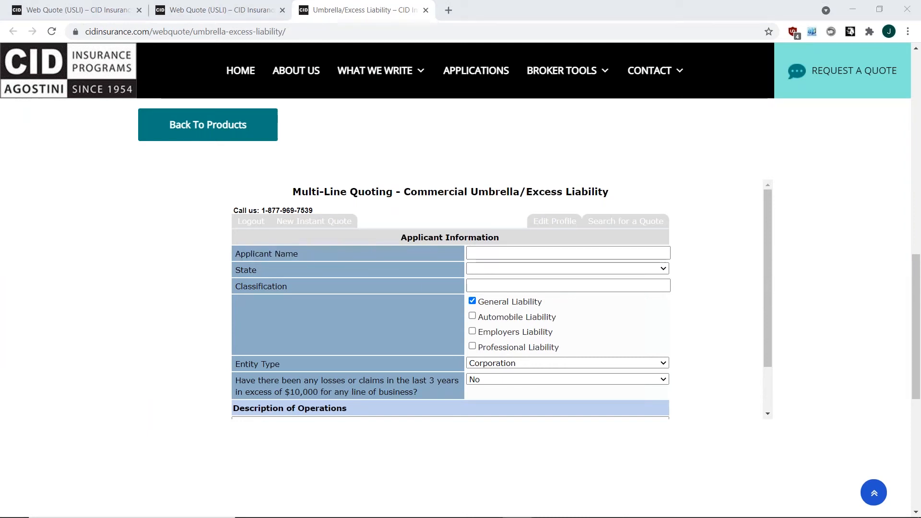
# Enter TEST**Beach Front Condo Association as the applicant name and choose CA - California as the state
pyautogui.click(529, 251)
pyautogui.write('TEST**Beach Front Condo Association')
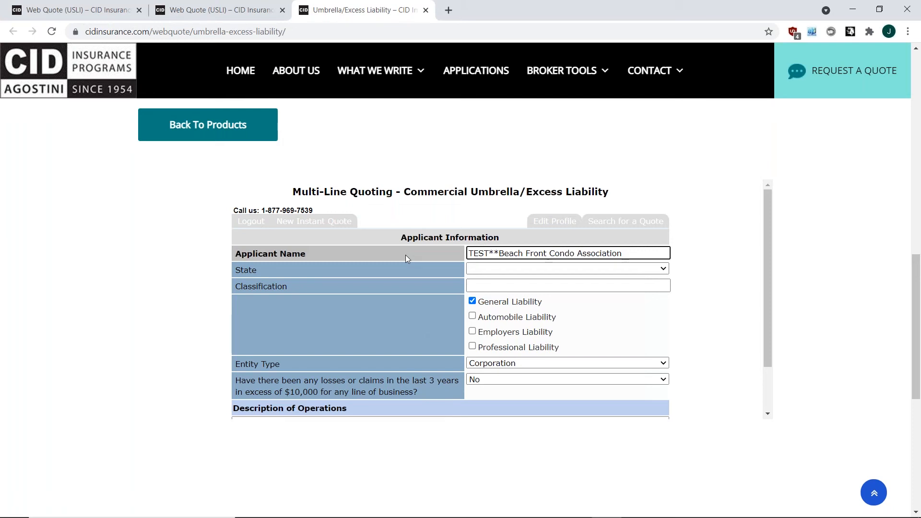
pyautogui.click(477, 268)
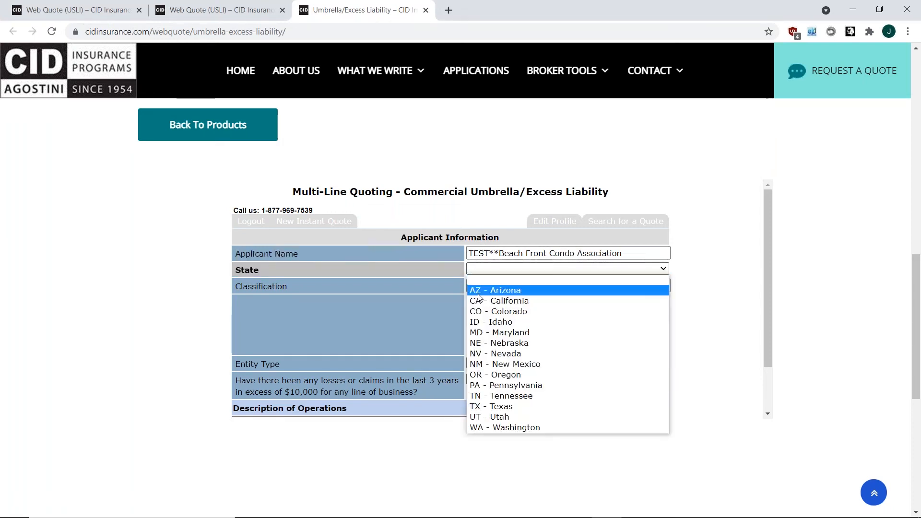
pyautogui.click(485, 301)
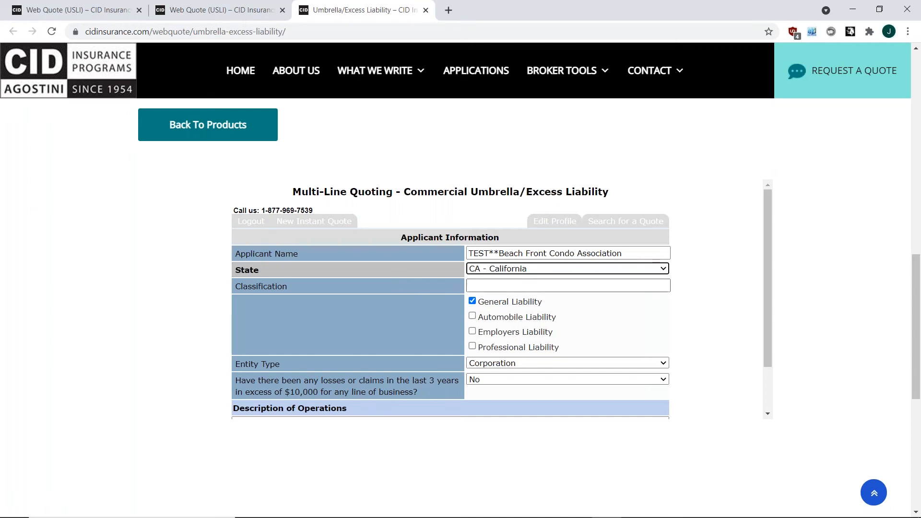
# Find "association" classifications and choose Condominiums - residential - (association risk only), with General Liability selected as the underlying coverage
pyautogui.click(477, 284)
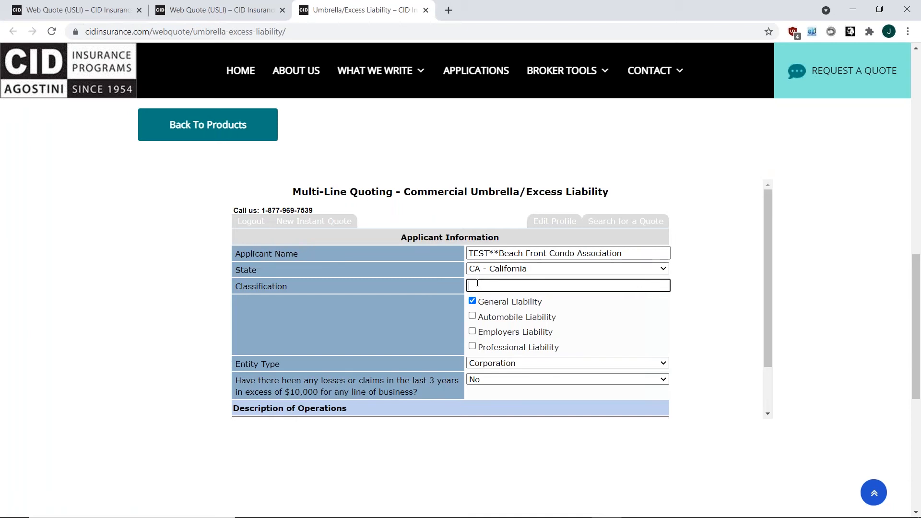
pyautogui.write('association')
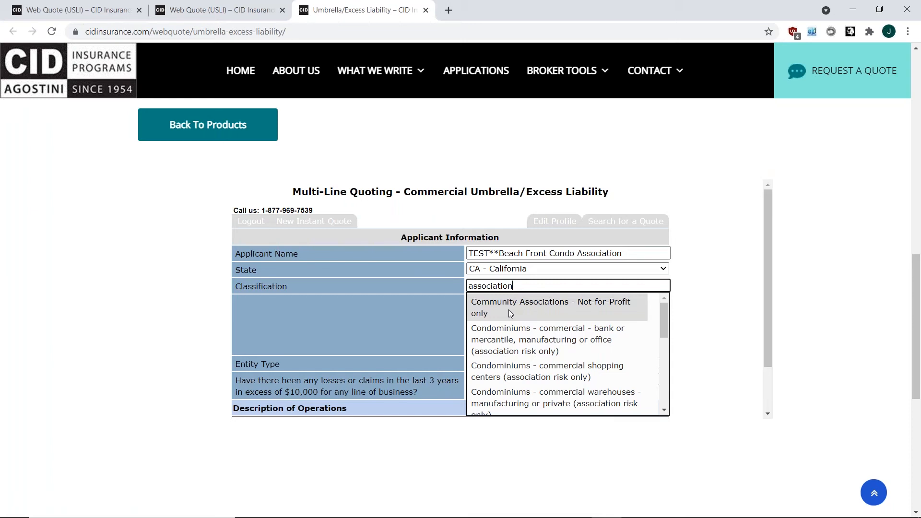
pyautogui.scroll(-2, 543, 312)
pyautogui.scroll(1, 557, 336)
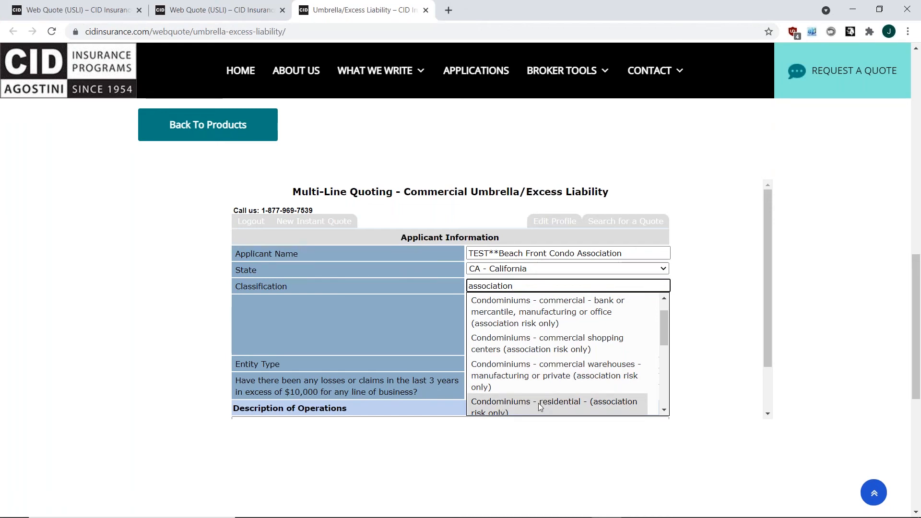
pyautogui.click(571, 407)
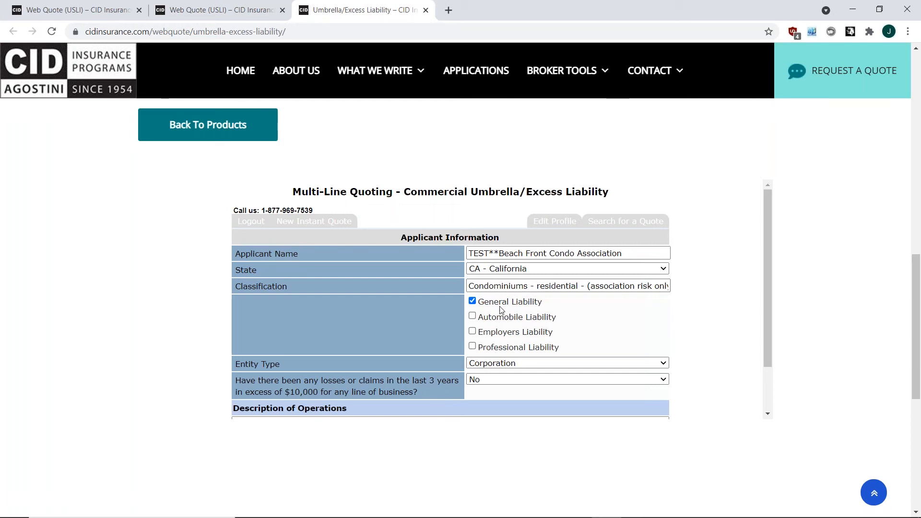
pyautogui.click(473, 301)
pyautogui.click(472, 301)
# Describe the operations as "condominium association , no amenities" and continue to the location and exposure questions
pyautogui.scroll(-1, 694, 327)
pyautogui.scroll(-1, 694, 327)
pyautogui.click(394, 371)
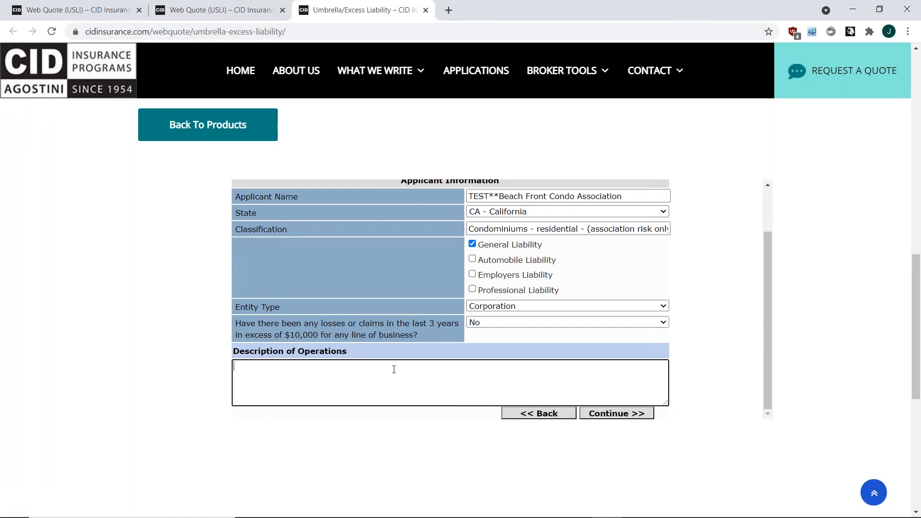
pyautogui.write('condomini')
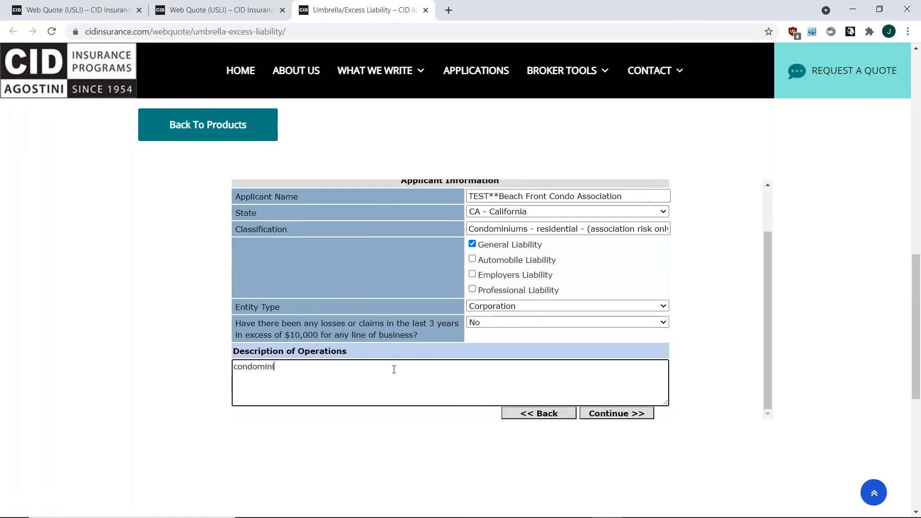
pyautogui.write('um association ')
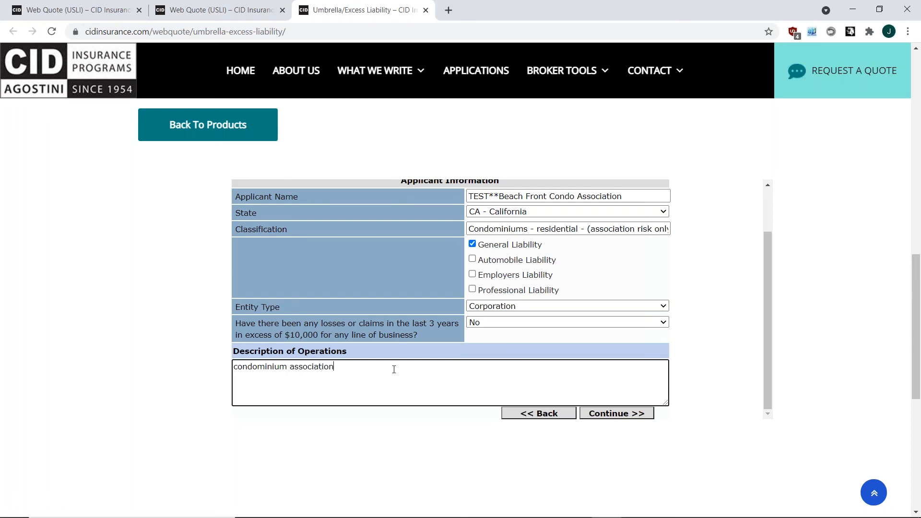
pyautogui.write(', no amenities')
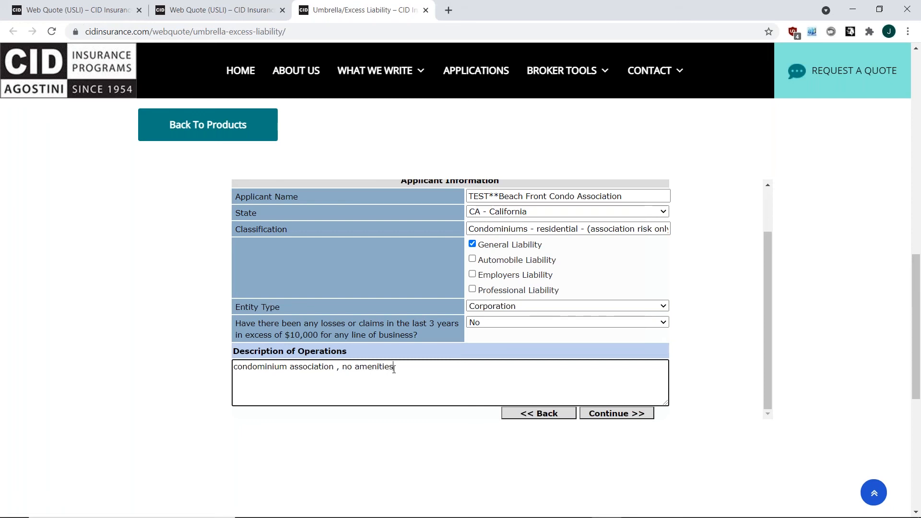
pyautogui.click(721, 382)
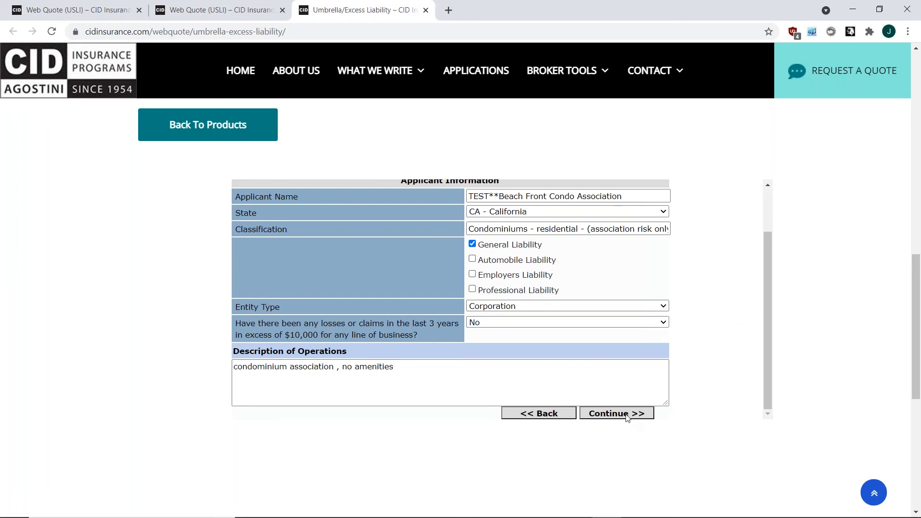
pyautogui.click(626, 415)
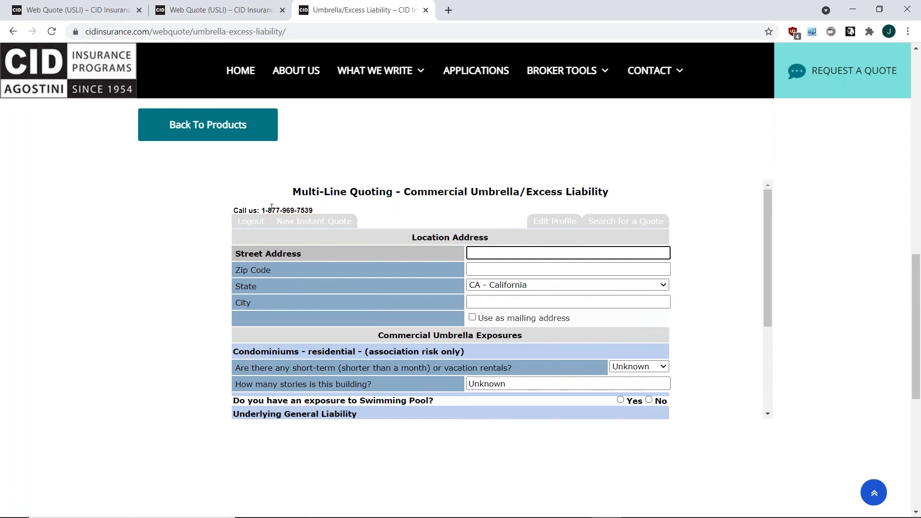
pyautogui.moveTo(261, 210); pyautogui.dragTo(314, 209)
pyautogui.click(317, 206)
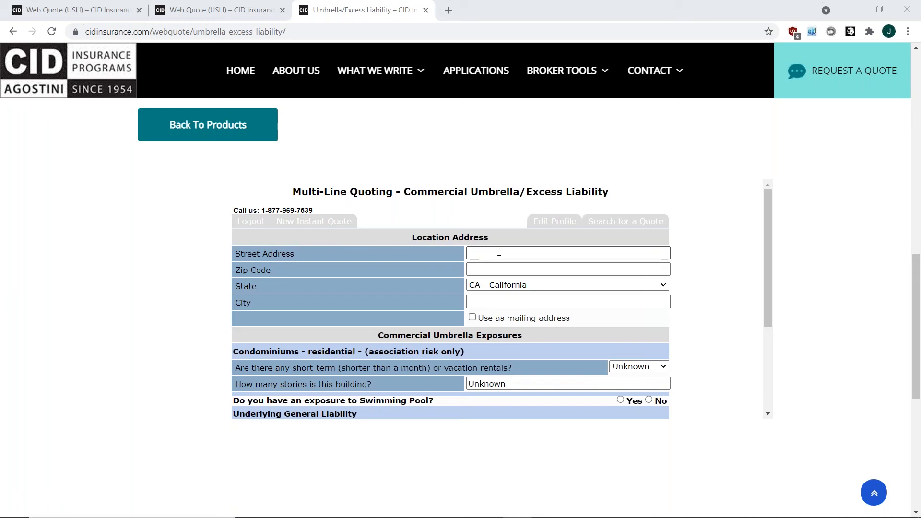
# Fill in the street address and zip code of the association's location on the umbrella quote
pyautogui.click(555, 253)
pyautogui.write('123 Main St')
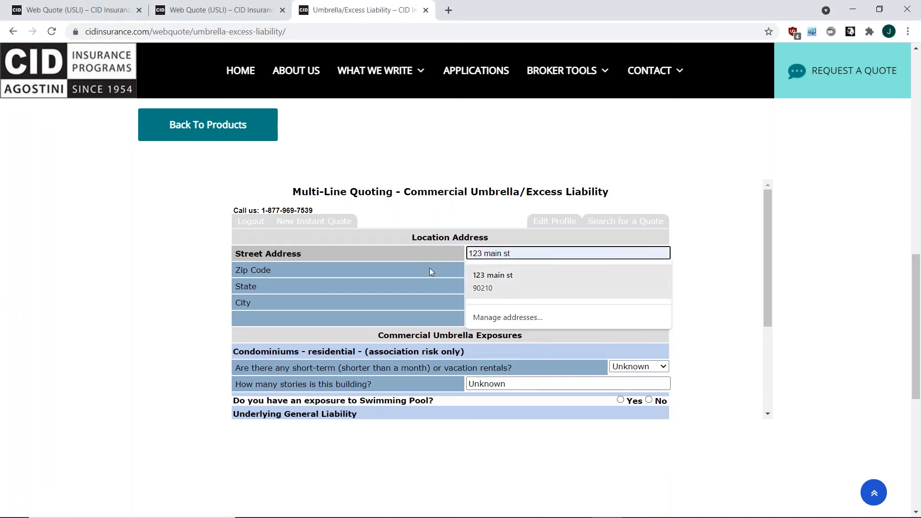
pyautogui.click(445, 271)
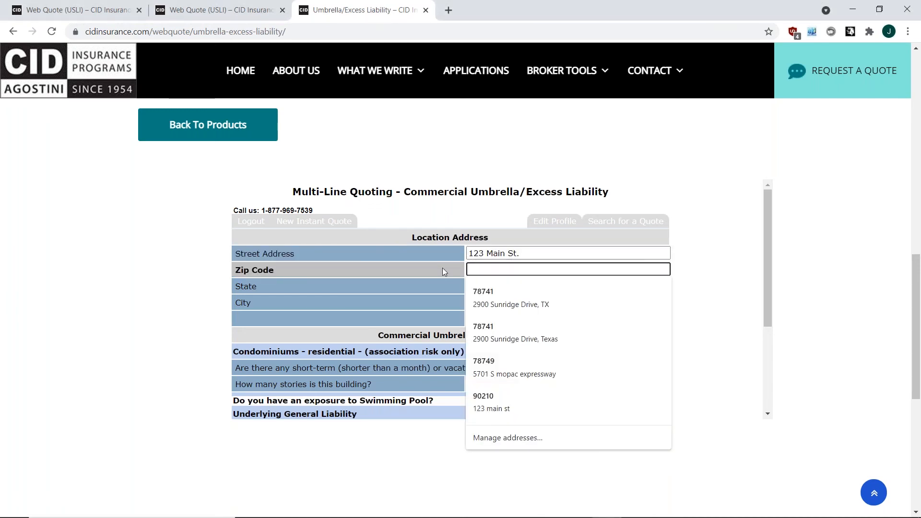
pyautogui.write('91911')
pyautogui.press('Tab')
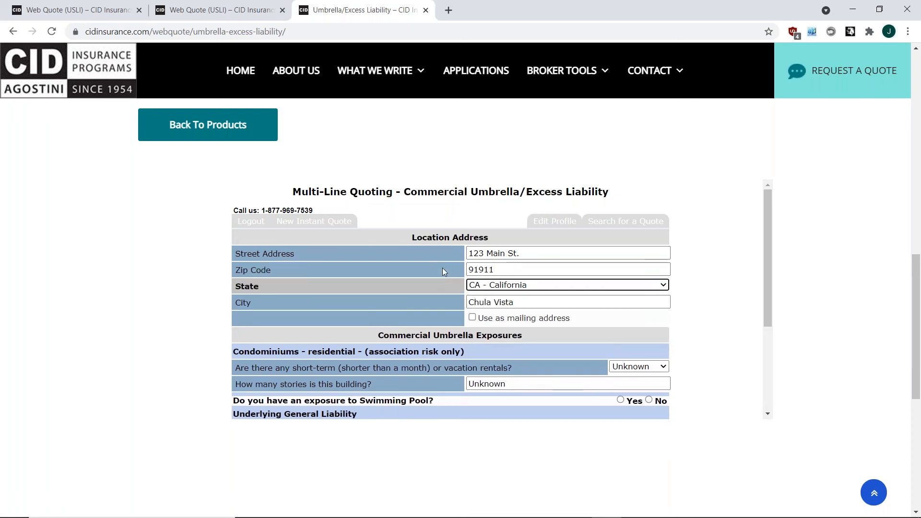
pyautogui.click(715, 302)
# Look at the answer choices for the short-term or vacation rentals question under Commercial Umbrella Exposures
pyautogui.scroll(-2, 715, 302)
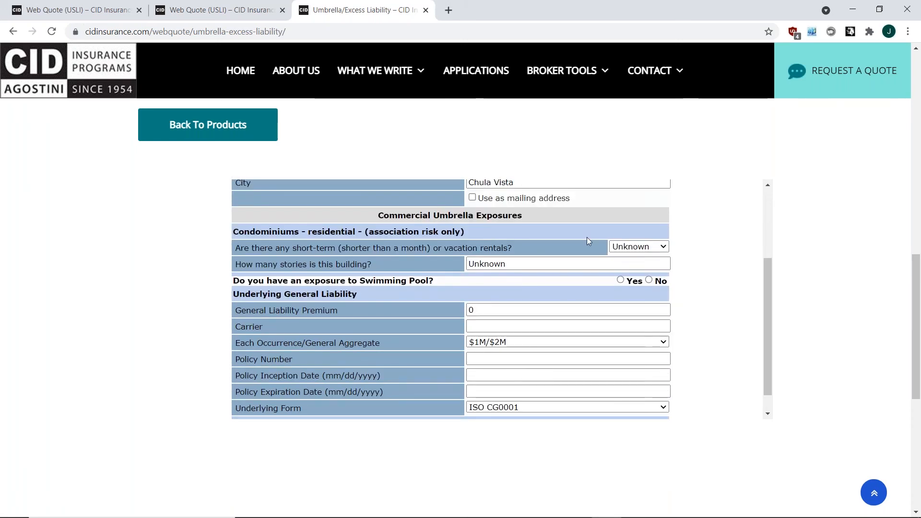
pyautogui.click(631, 247)
pyautogui.click(631, 248)
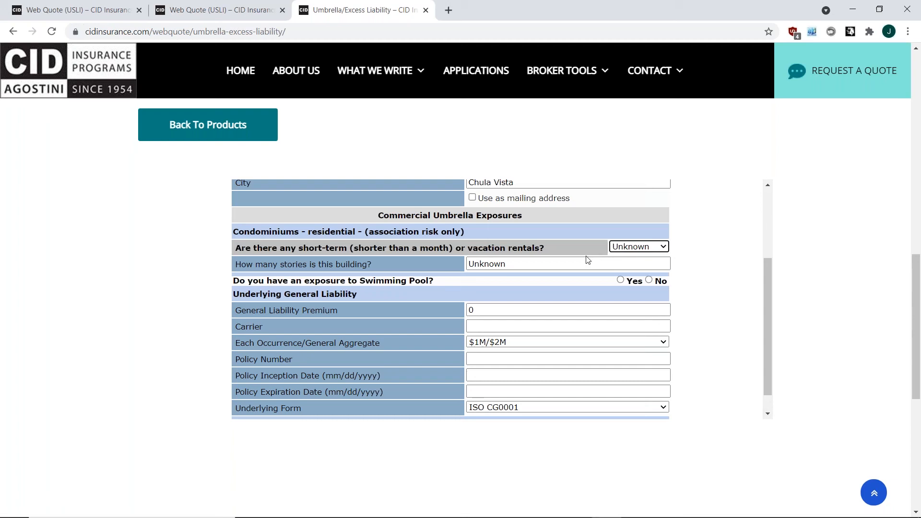
# Set the building's number of stories to 2 and answer No to the swimming pool exposure
pyautogui.click(534, 268)
pyautogui.moveTo(534, 269); pyautogui.dragTo(433, 268)
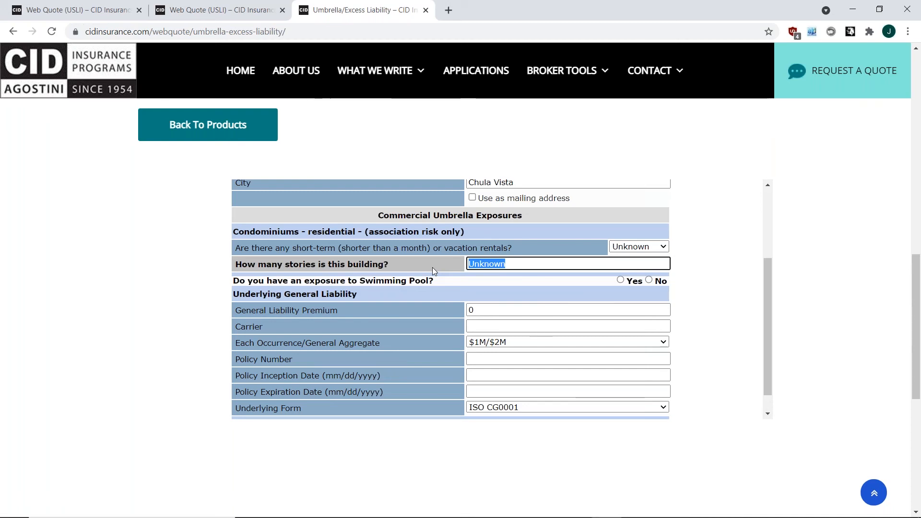
pyautogui.write('2')
pyautogui.click(689, 267)
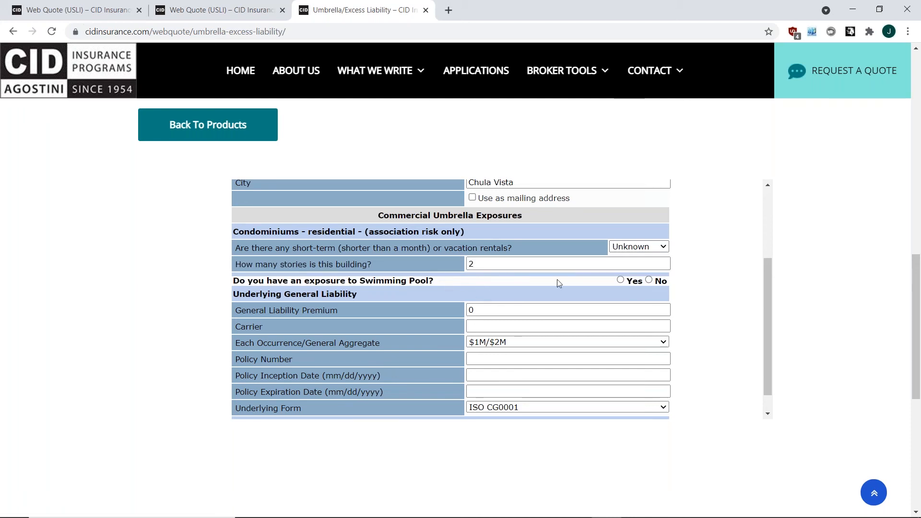
pyautogui.click(620, 279)
pyautogui.click(649, 280)
# Enter 500 as the underlying General Liability premium and choose To Be Determined as its carrier
pyautogui.scroll(-1, 694, 290)
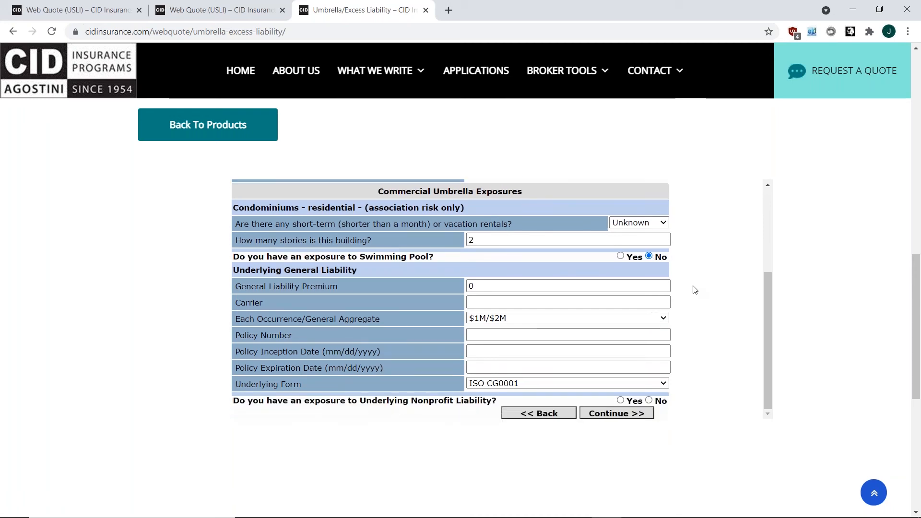
pyautogui.click(490, 286)
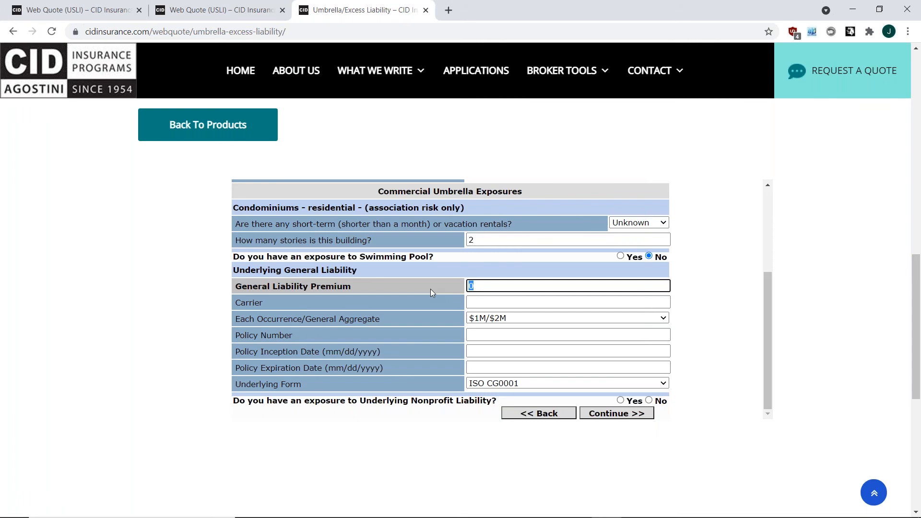
pyautogui.write('500')
pyautogui.press('Tab')
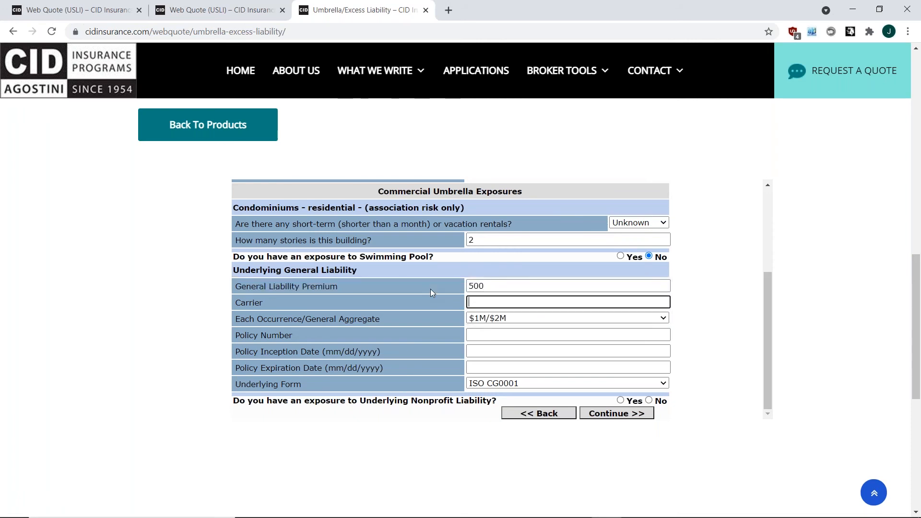
pyautogui.write('to be')
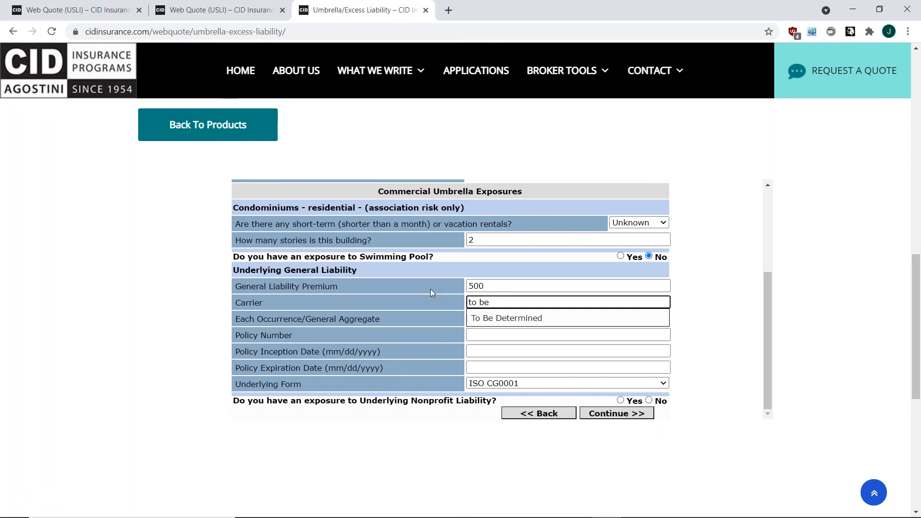
pyautogui.click(499, 319)
pyautogui.click(704, 347)
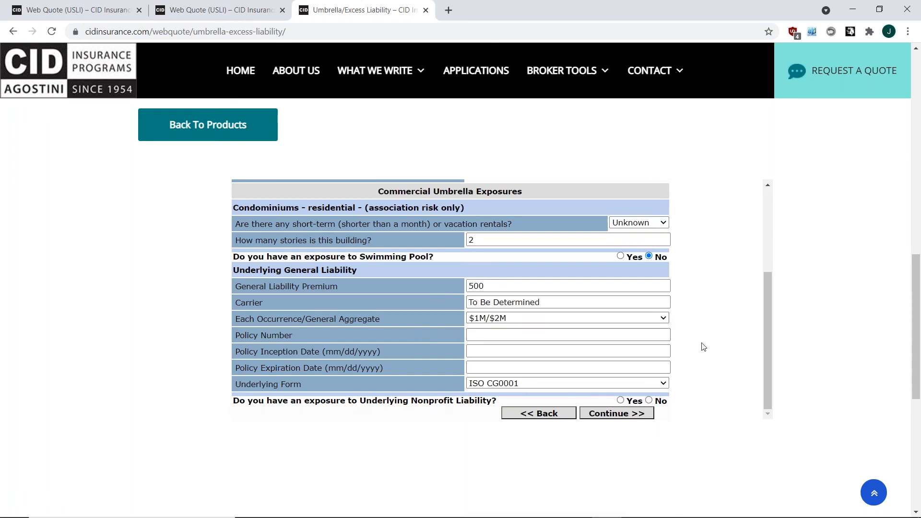
# Look at the Each Occurrence/General Aggregate limit for the underlying General Liability, leaving $1M/$2M selected
pyautogui.scroll(-1, 703, 345)
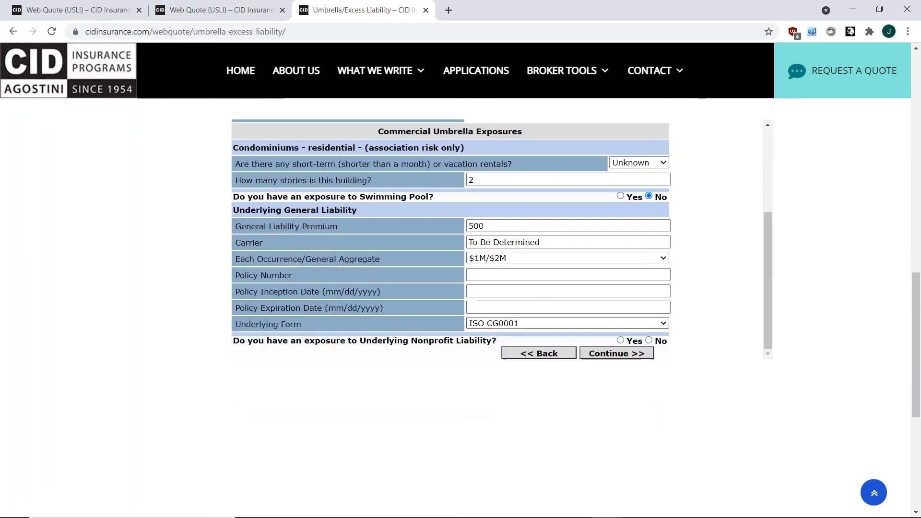
pyautogui.click(510, 263)
pyautogui.click(510, 261)
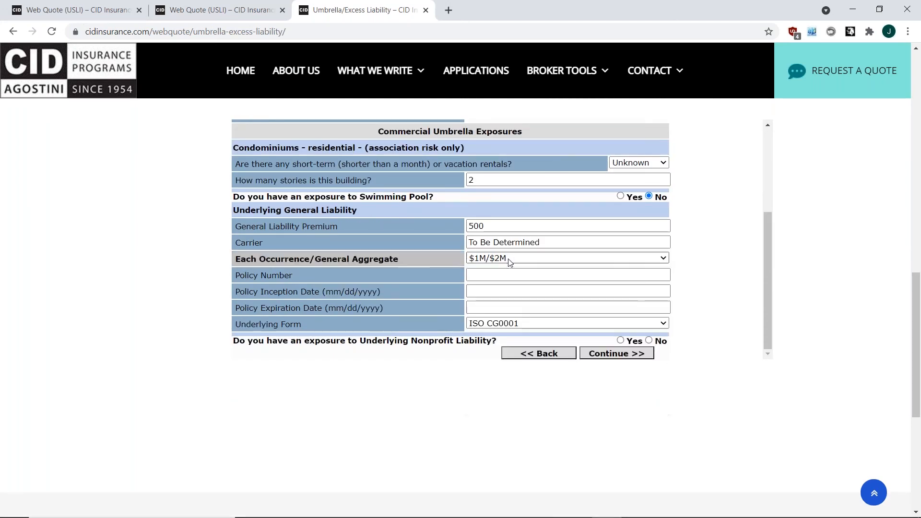
pyautogui.click(692, 269)
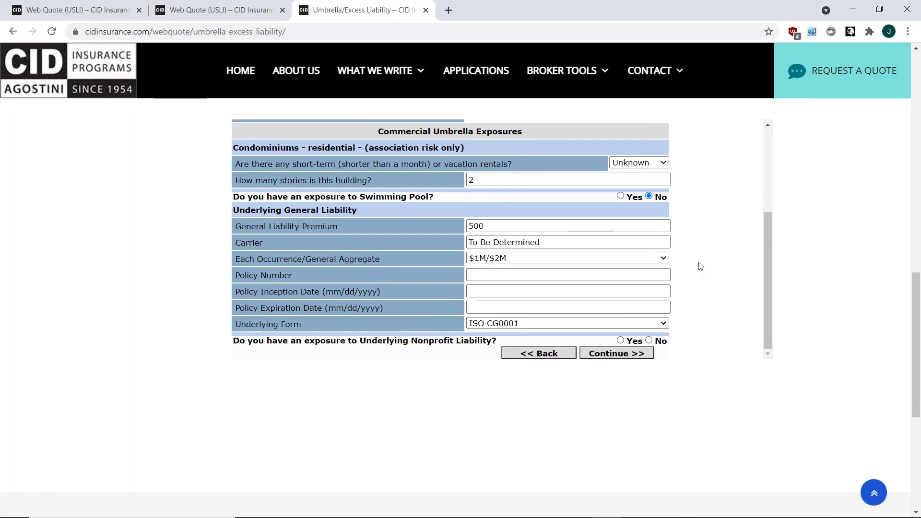
# Try Unknown Form as the General Liability underlying form and set it back to ISO CG0001
pyautogui.scroll(-1, 700, 266)
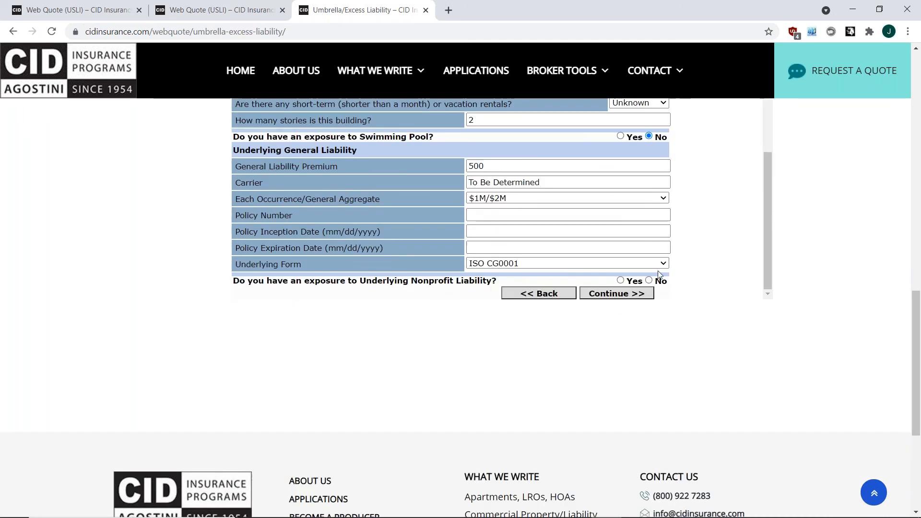
pyautogui.click(493, 267)
pyautogui.click(492, 268)
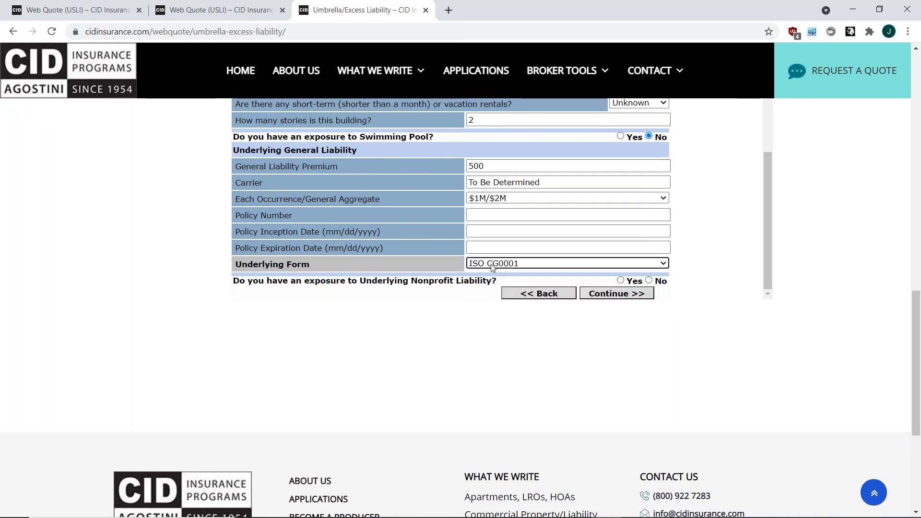
pyautogui.click(493, 268)
pyautogui.click(478, 307)
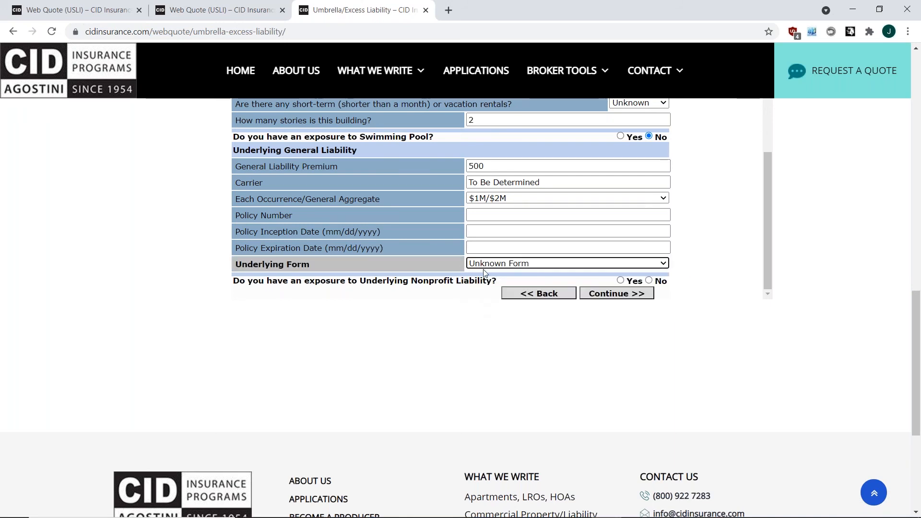
pyautogui.click(678, 241)
pyautogui.click(641, 267)
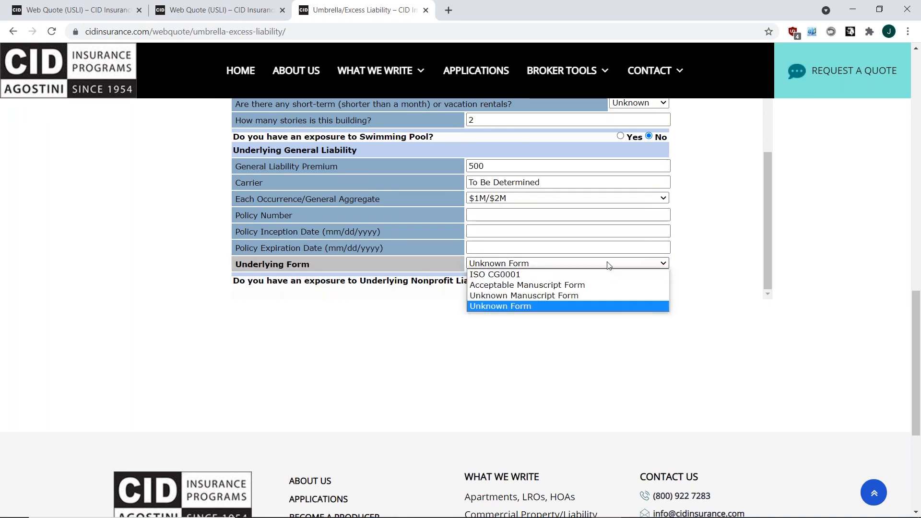
pyautogui.click(623, 274)
pyautogui.click(725, 248)
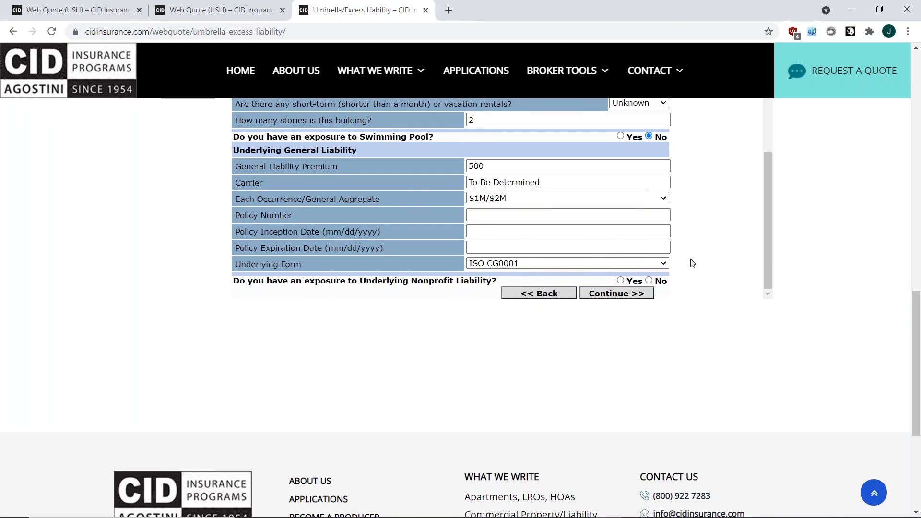
# Answer Yes to the Underlying Nonprofit Liability exposure and set the Non Profit Liability premium to 884
pyautogui.click(621, 280)
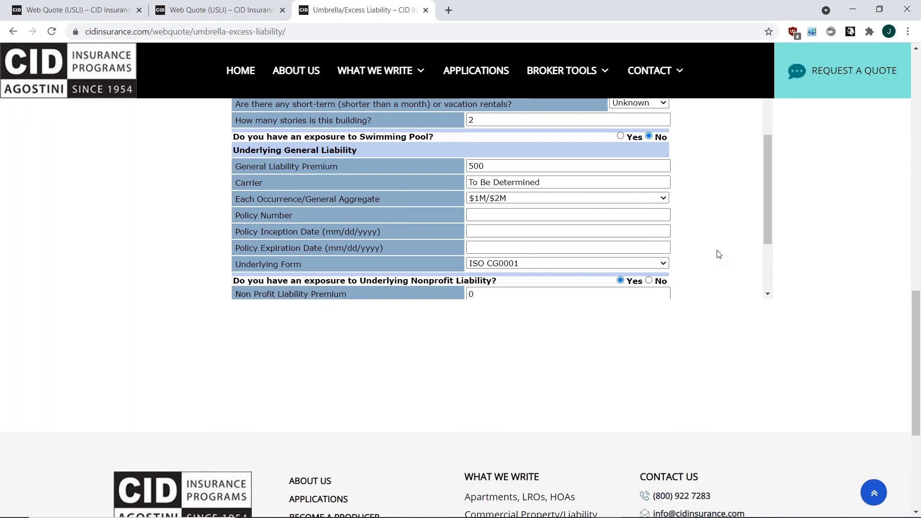
pyautogui.scroll(-1, 719, 254)
pyautogui.doubleClick(503, 237)
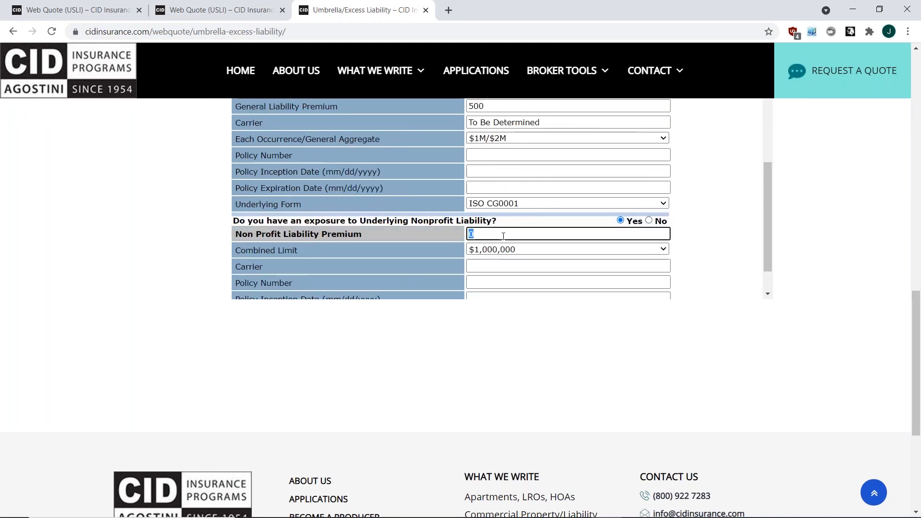
pyautogui.write('84')
pyautogui.press('BackSpace')
pyautogui.write('84')
# Choose United States Liability Insurance Company as the nonprofit liability carrier and continue to the quote summary
pyautogui.click(496, 267)
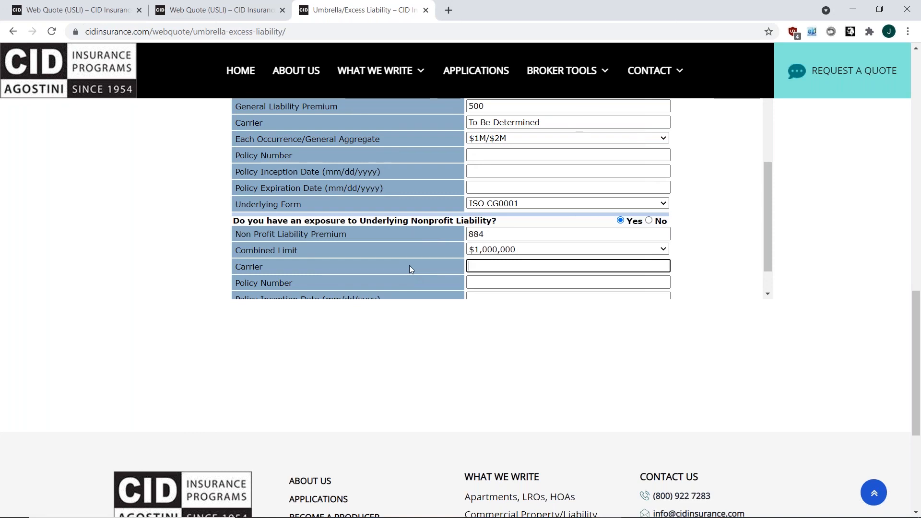
pyautogui.write('united states li')
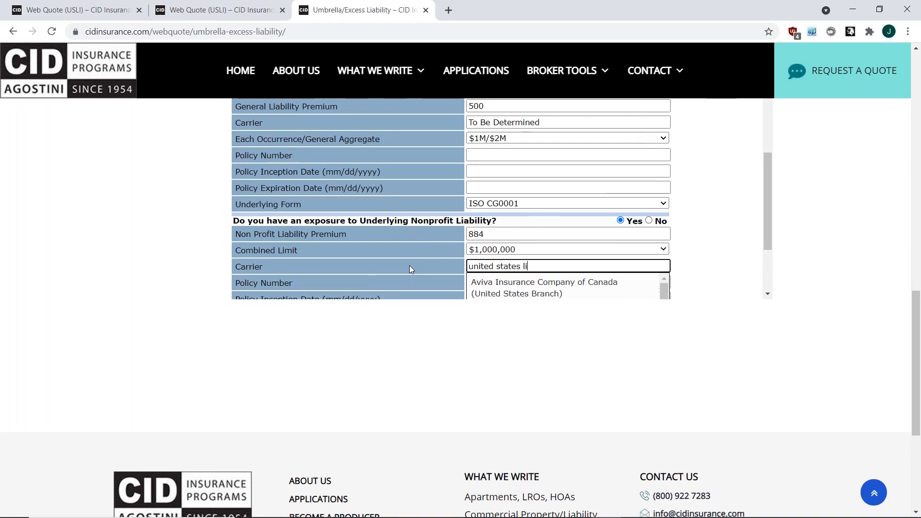
pyautogui.write('ab')
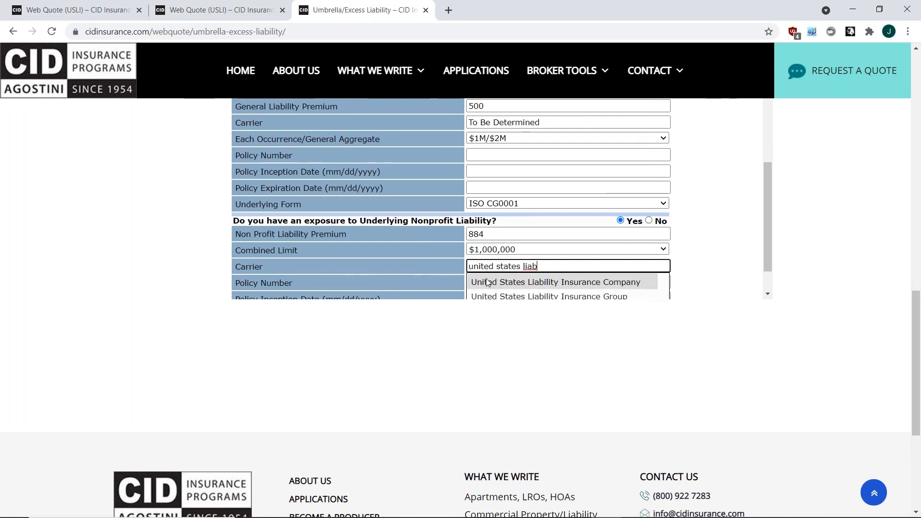
pyautogui.click(590, 282)
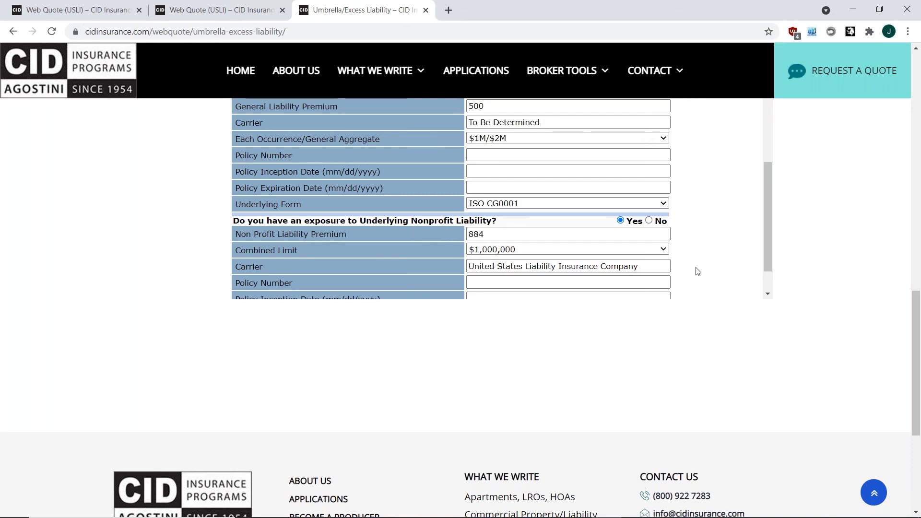
pyautogui.scroll(-1, 691, 262)
pyautogui.scroll(-1, 690, 259)
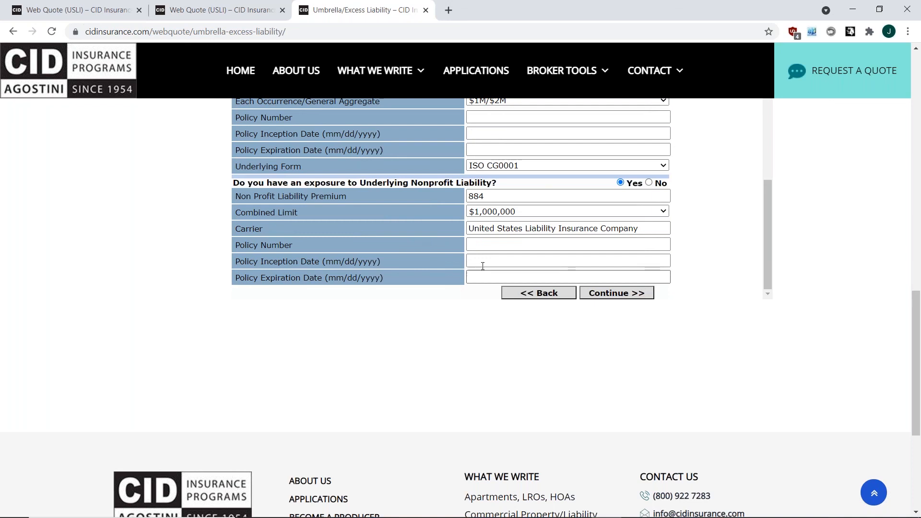
pyautogui.click(618, 293)
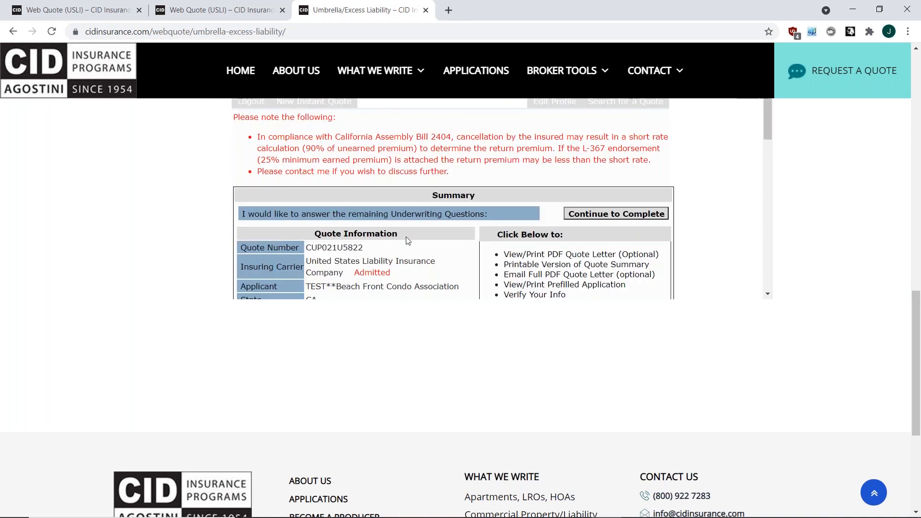
# Review the umbrella quote summary, including the insuring carrier, limit options with premiums, additional costs, location and excess liability endorsements
pyautogui.scroll(-1, 430, 180)
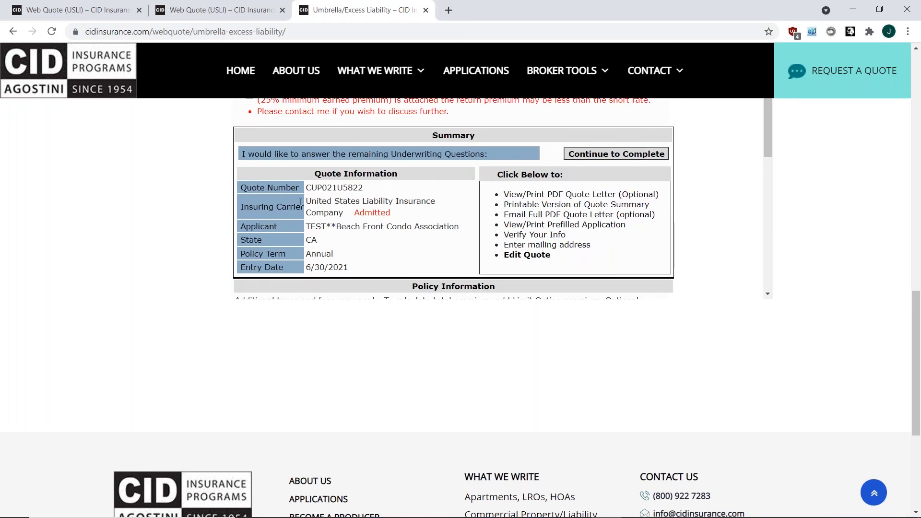
pyautogui.moveTo(301, 201); pyautogui.dragTo(343, 213)
pyautogui.click(451, 216)
pyautogui.scroll(-1, 446, 202)
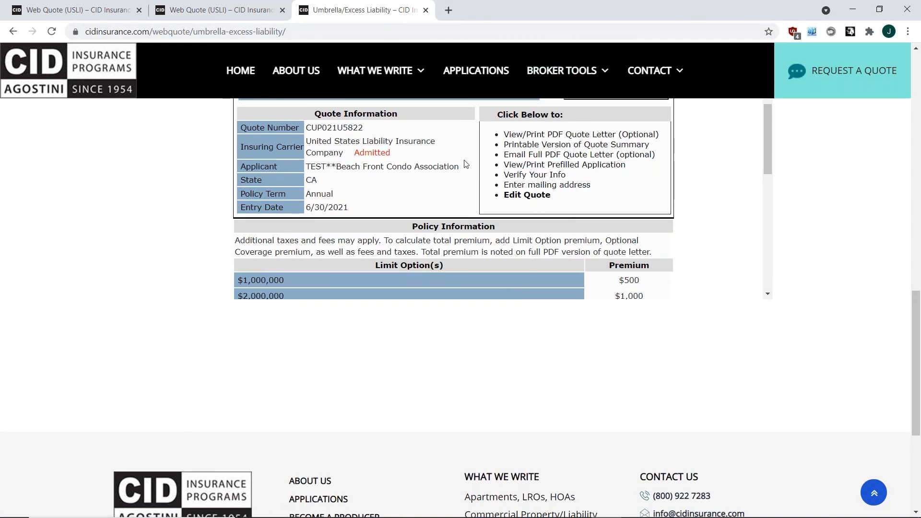
pyautogui.scroll(-3, 466, 161)
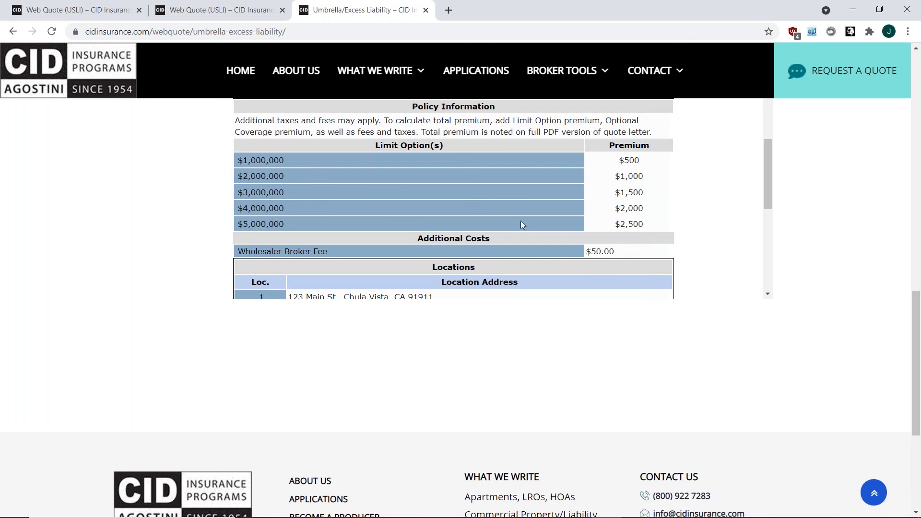
pyautogui.scroll(-1, 524, 206)
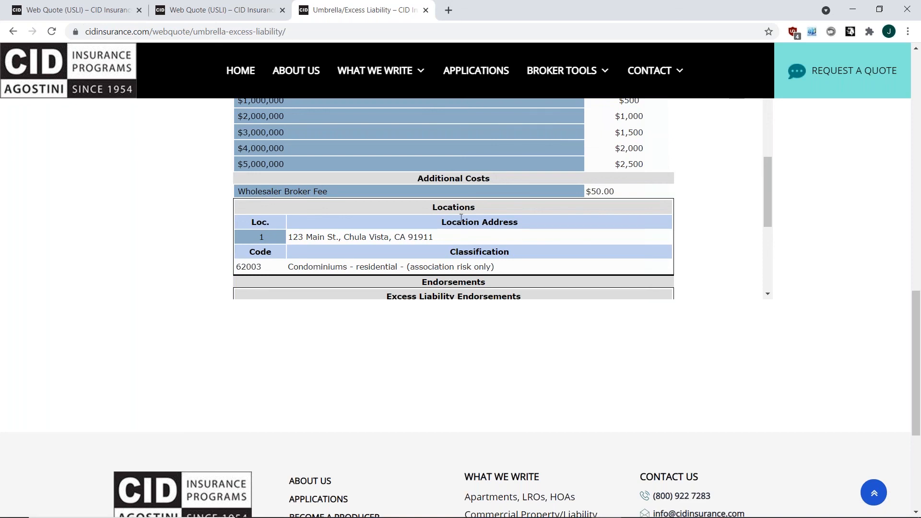
pyautogui.scroll(-1, 527, 204)
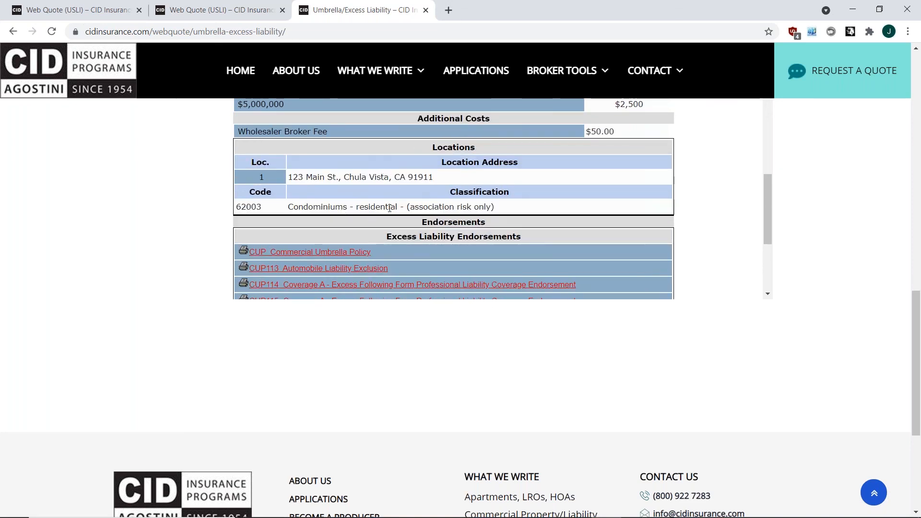
pyautogui.scroll(-1, 607, 178)
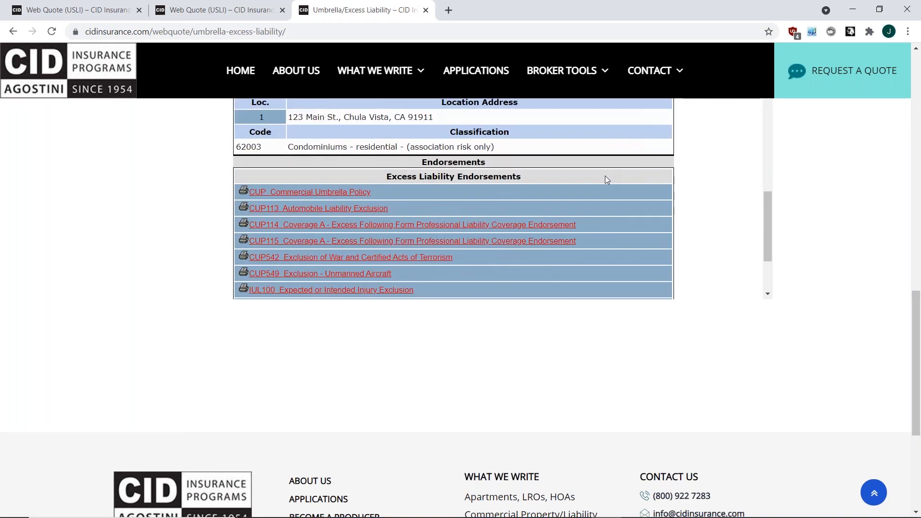
pyautogui.scroll(-1, 606, 175)
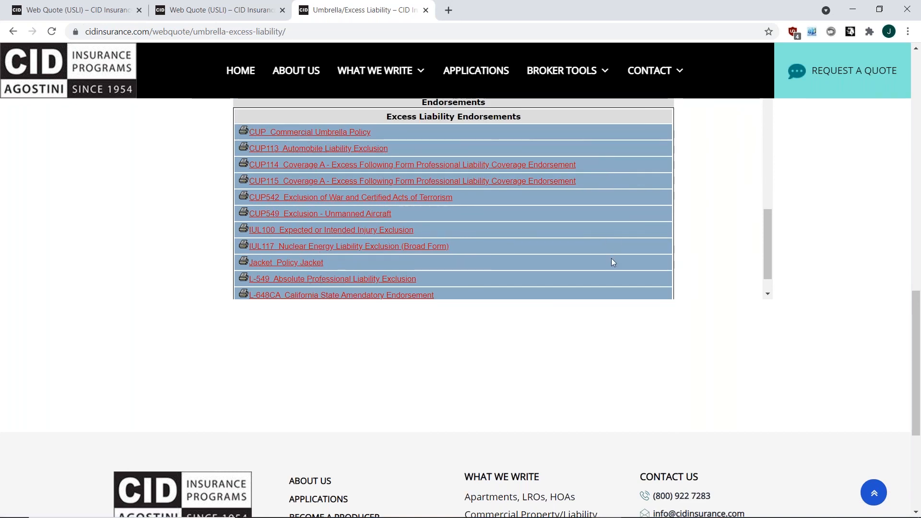
pyautogui.scroll(10, 611, 258)
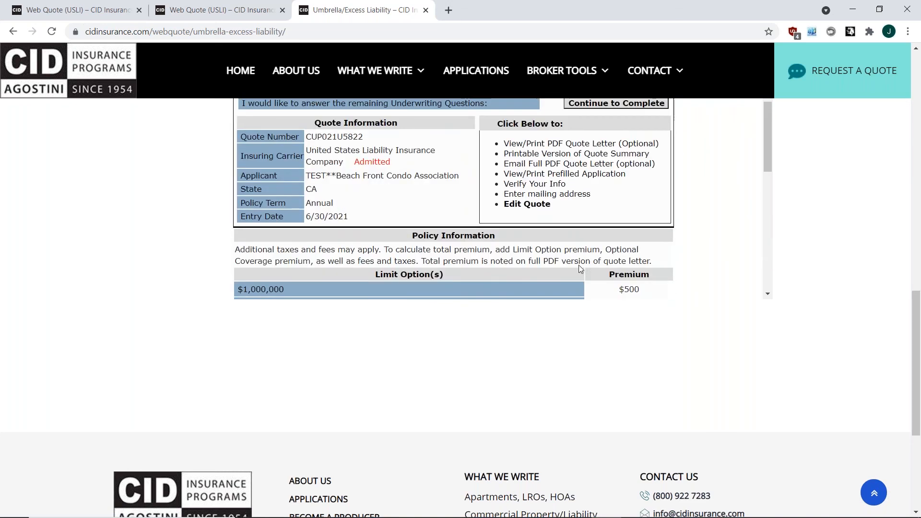
pyautogui.scroll(3, 580, 269)
pyautogui.scroll(1, 492, 247)
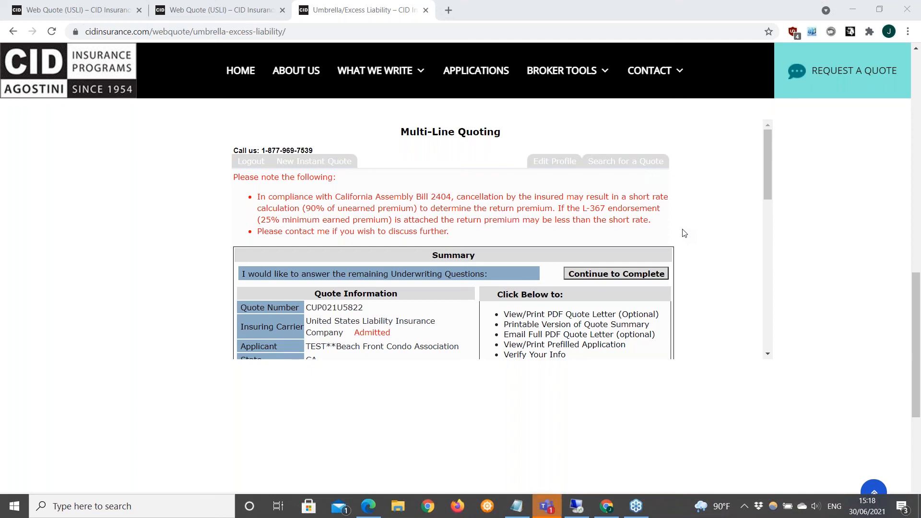
pyautogui.click(684, 233)
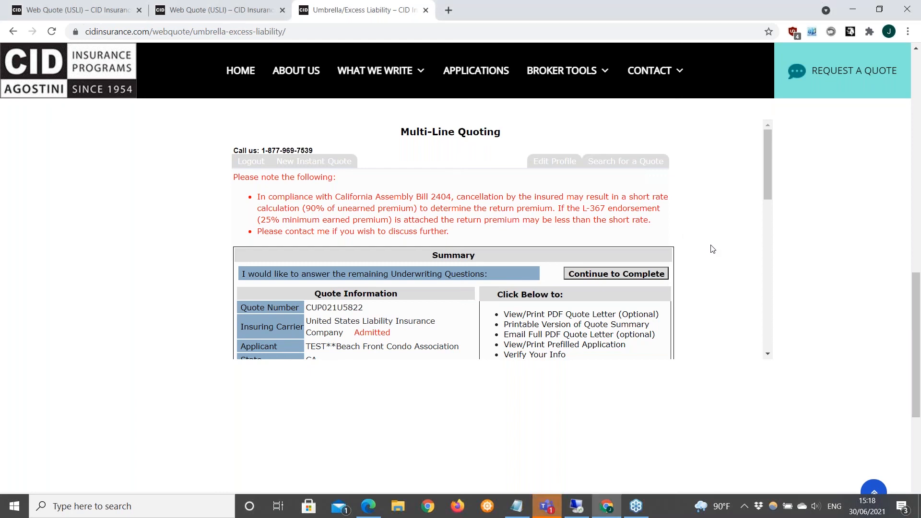